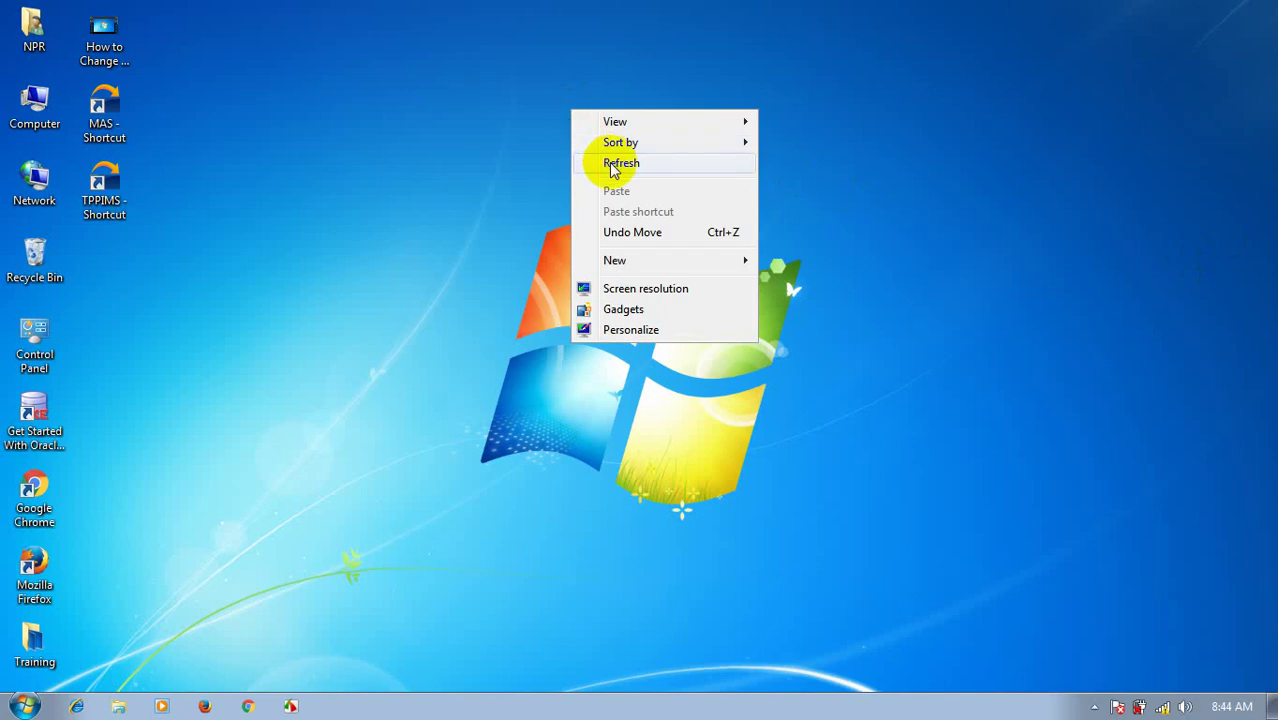
Step: Create a new folder on the desktop and name it 'Share'
right_click(485, 125)
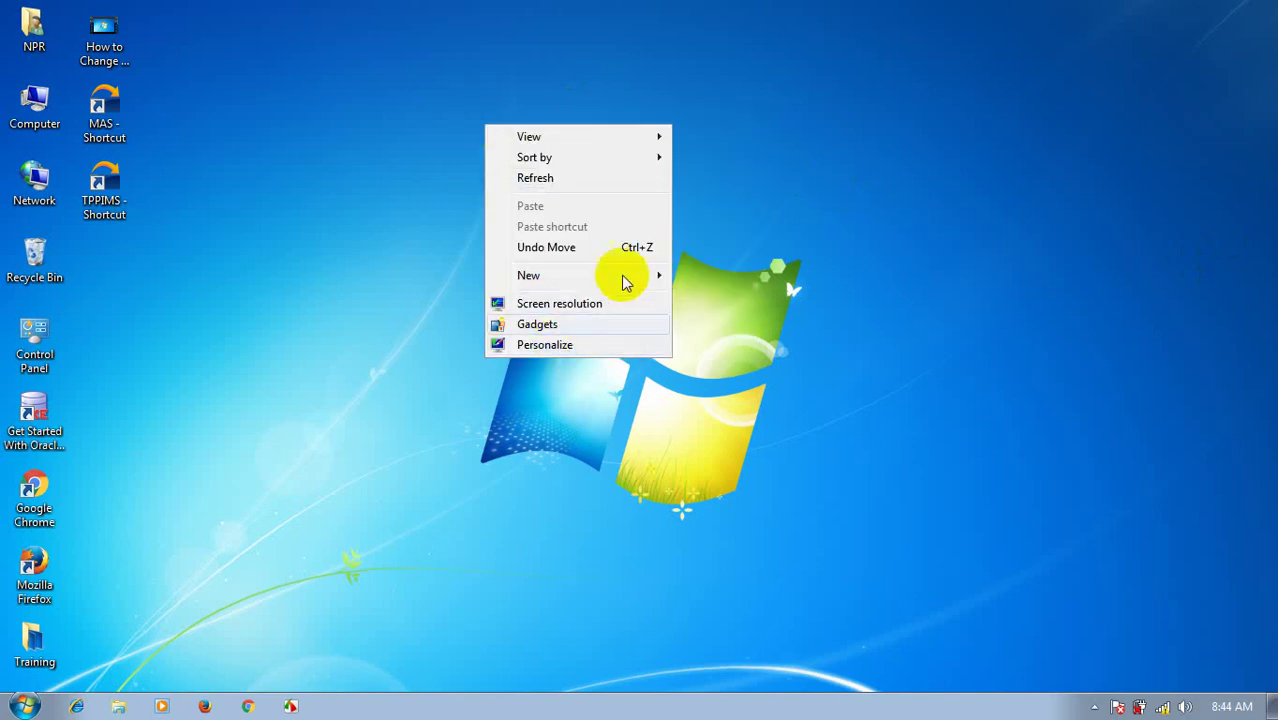
mouse_move(632, 280)
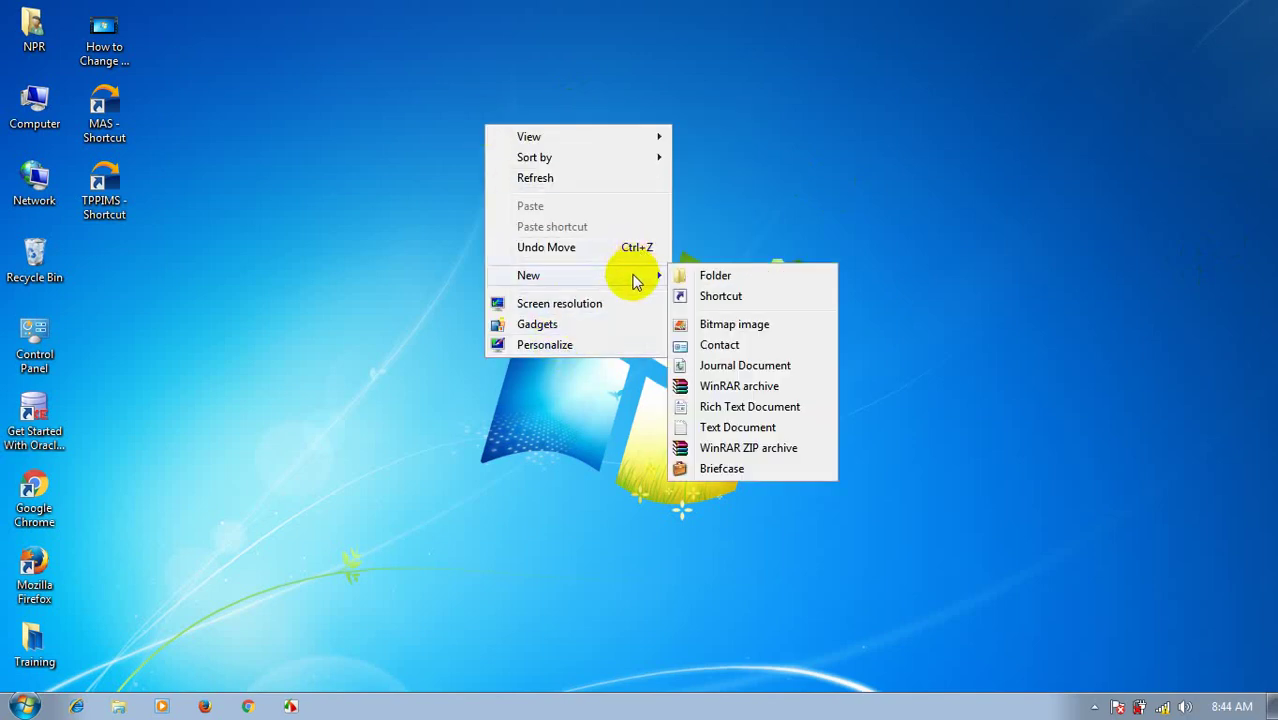
left_click(695, 277)
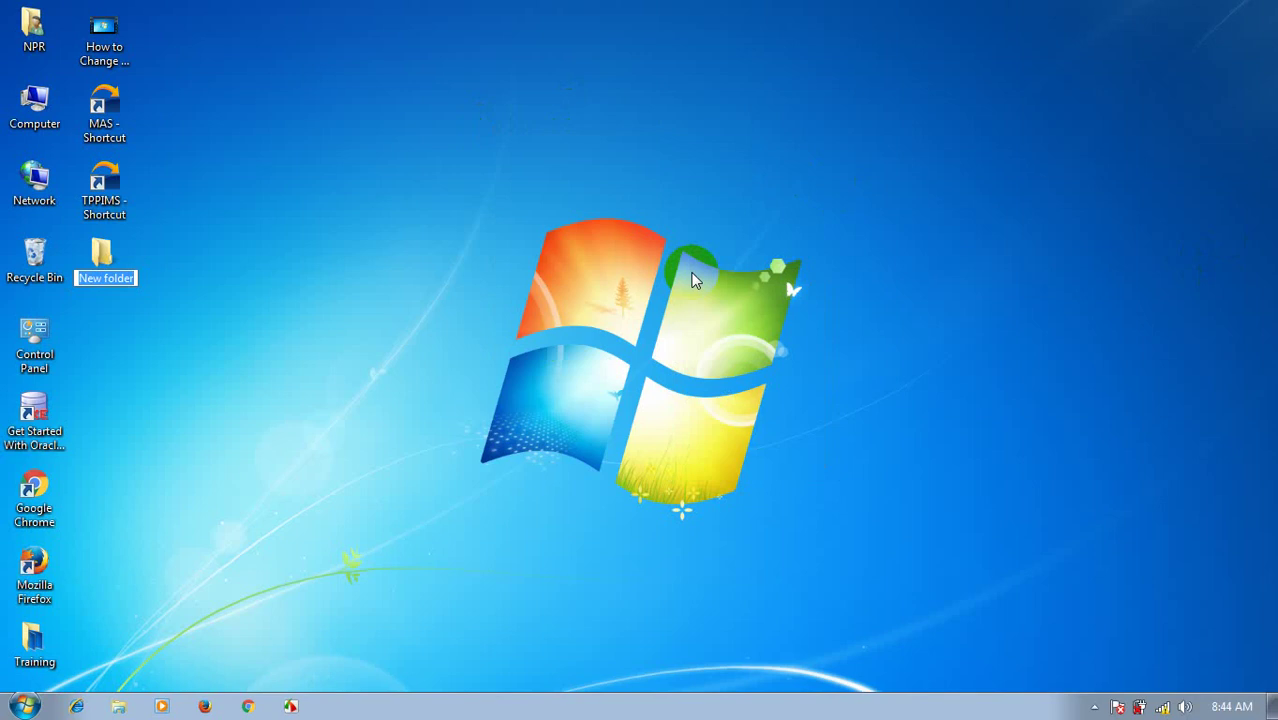
type("Share")
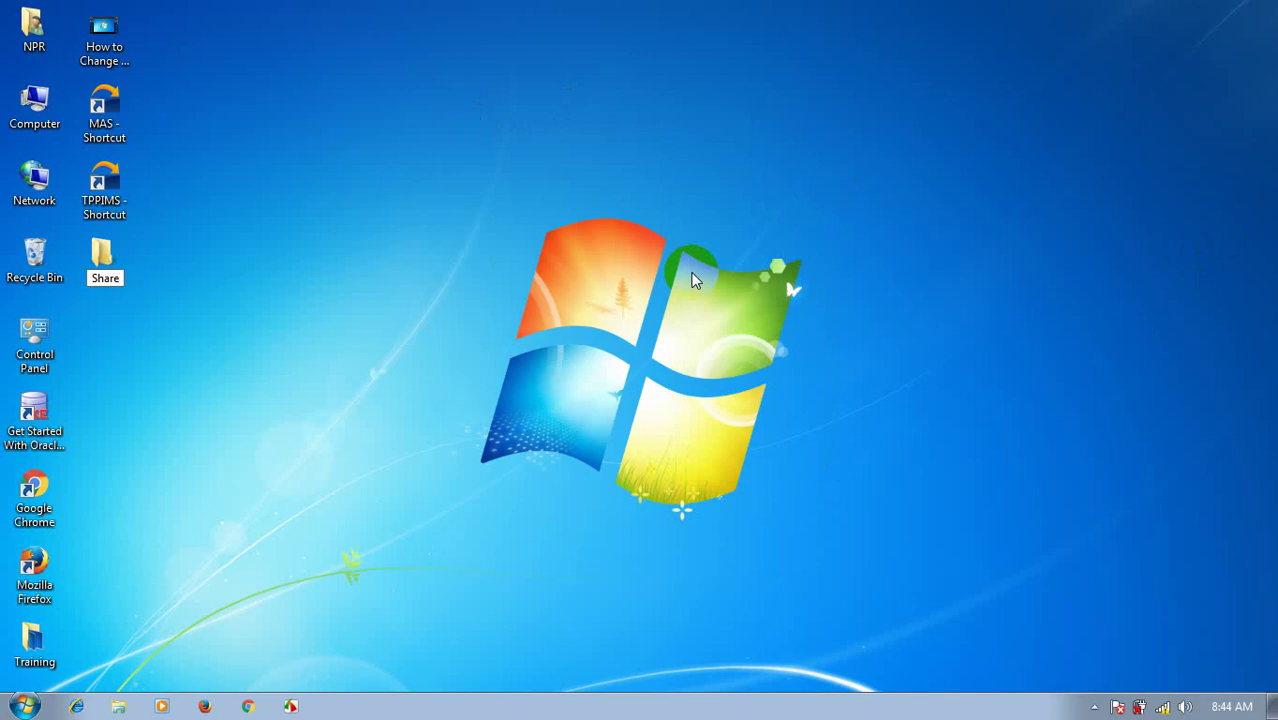
key("Return")
Step: Refresh the desktop, open the empty Share folder, then close it again
right_click(505, 134)
left_click(541, 187)
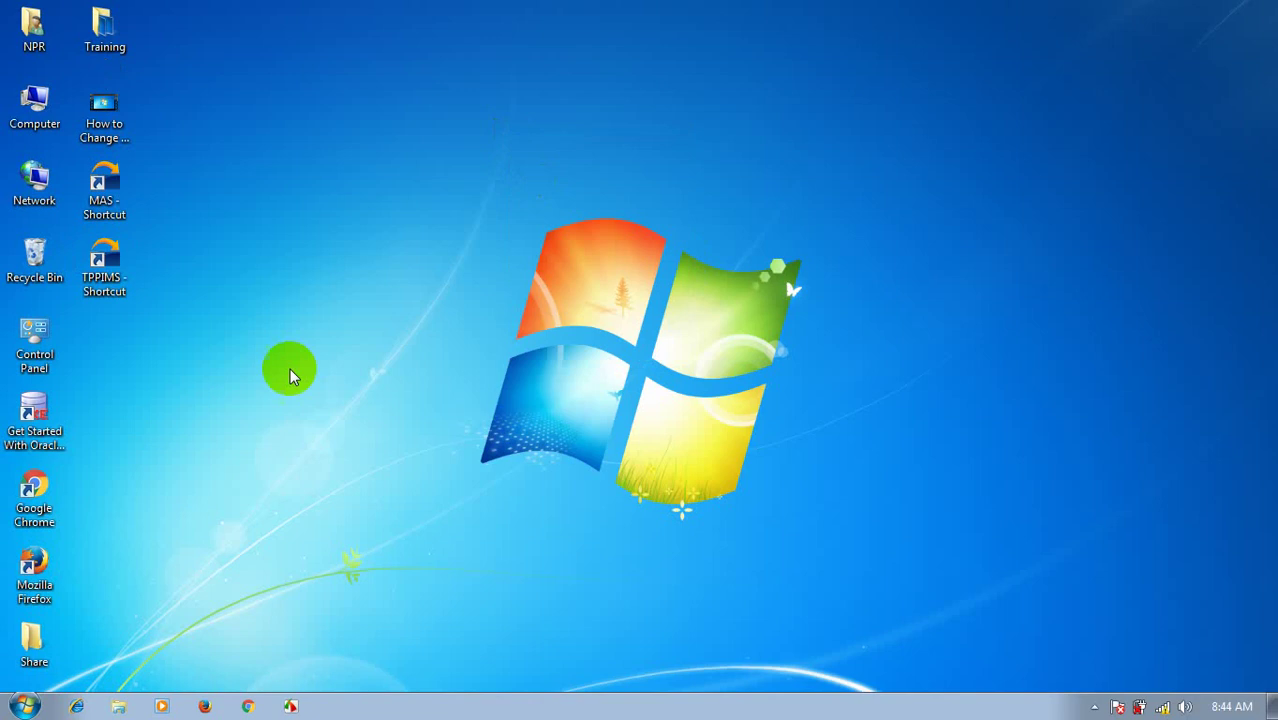
left_click_drag(44, 653, 499, 214)
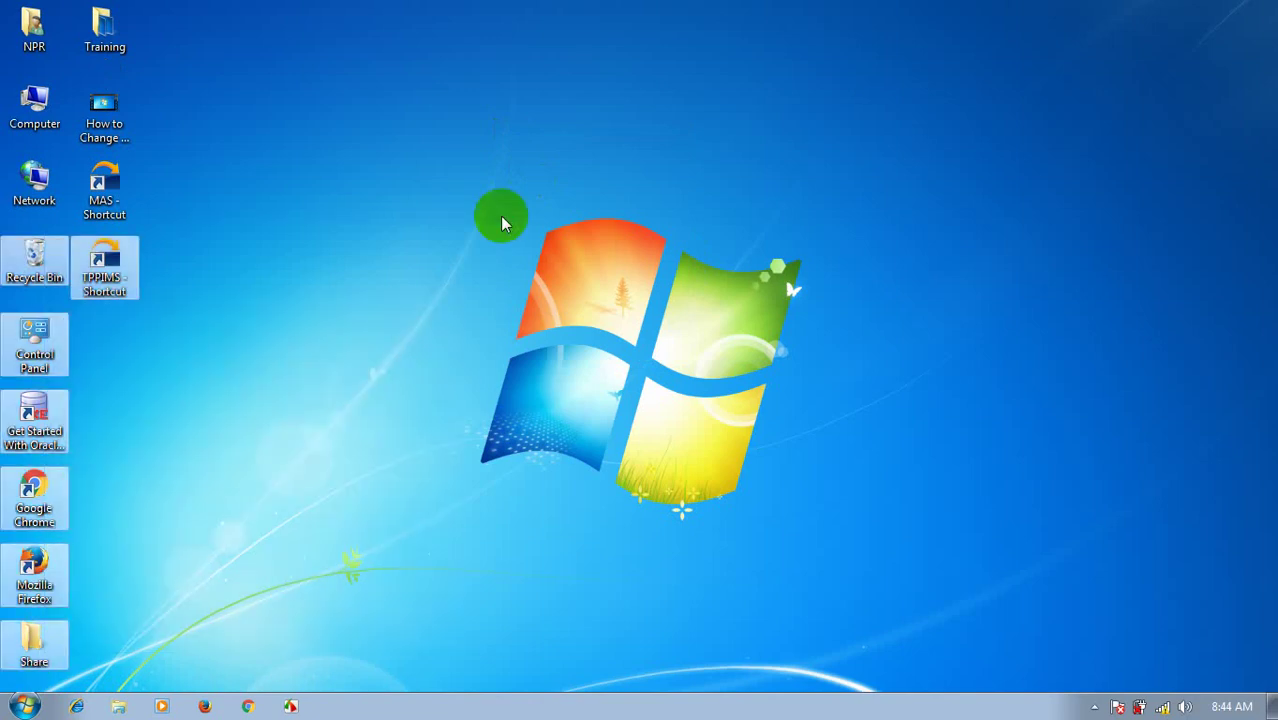
left_click(51, 639)
double_click(55, 640)
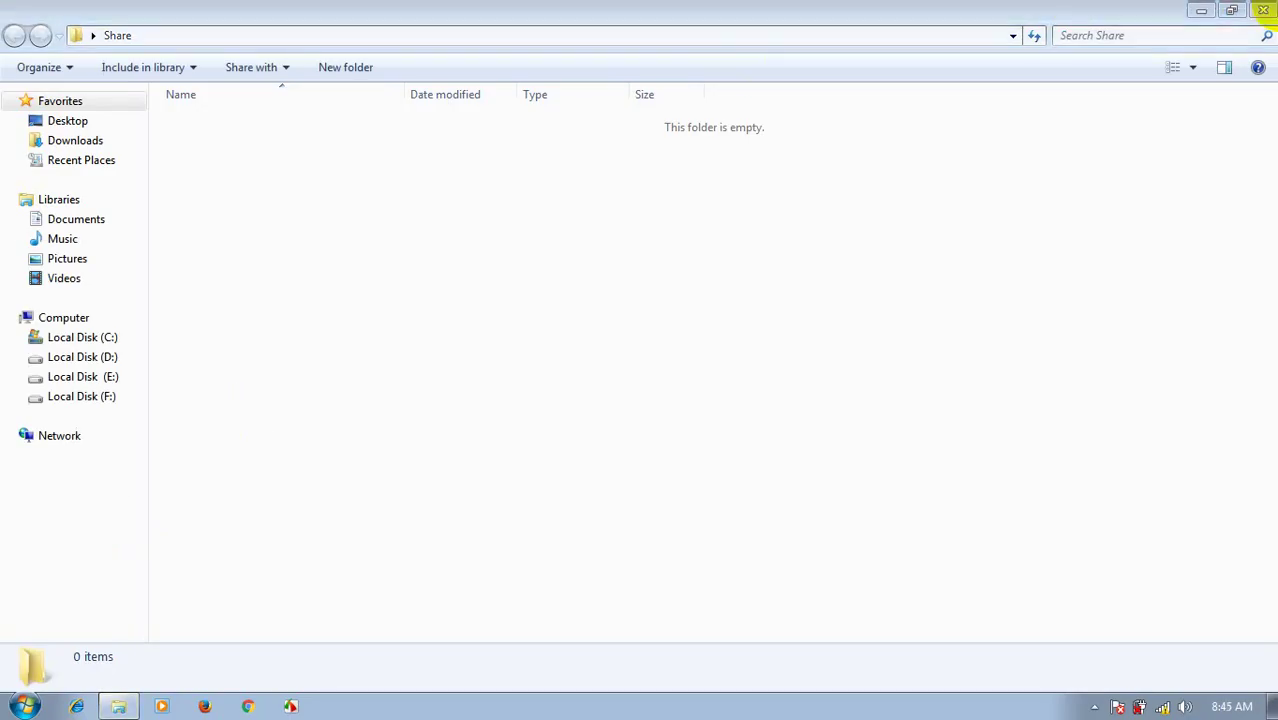
left_click(1264, 10)
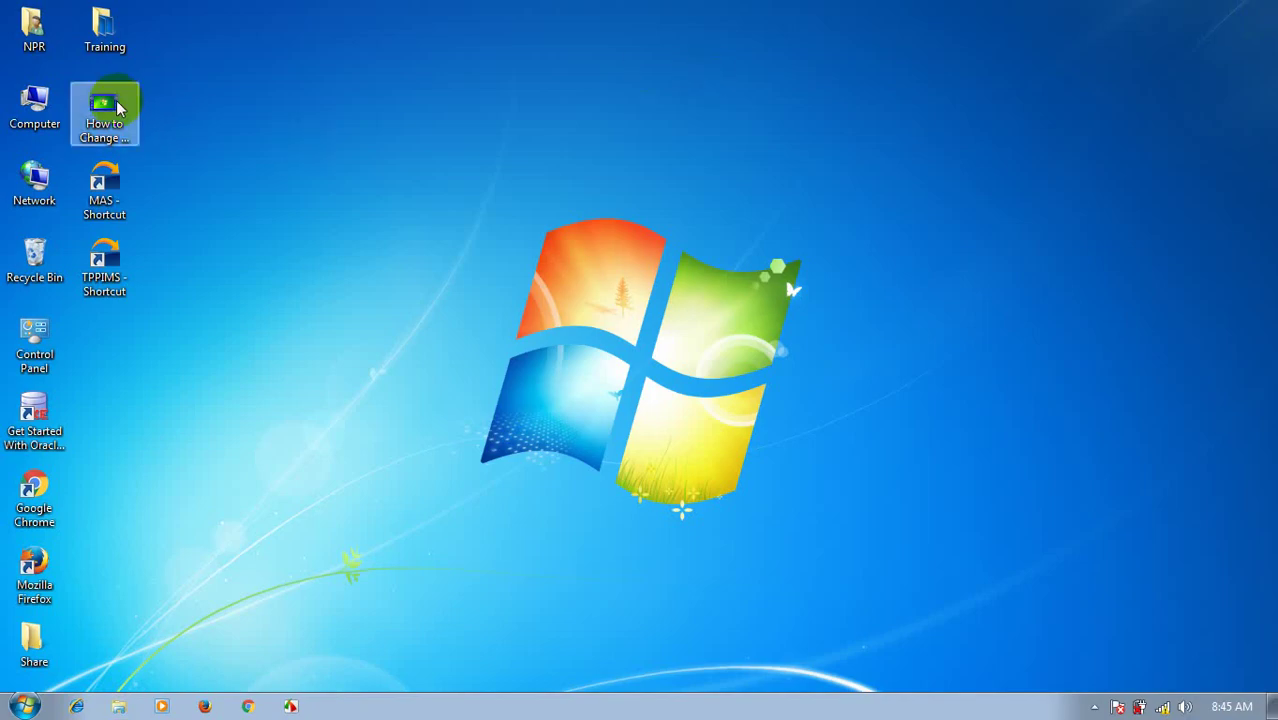
Step: Paste the 'How to Change Computer Name' video into the Share folder and close the window
left_click_drag(176, 410, 182, 412)
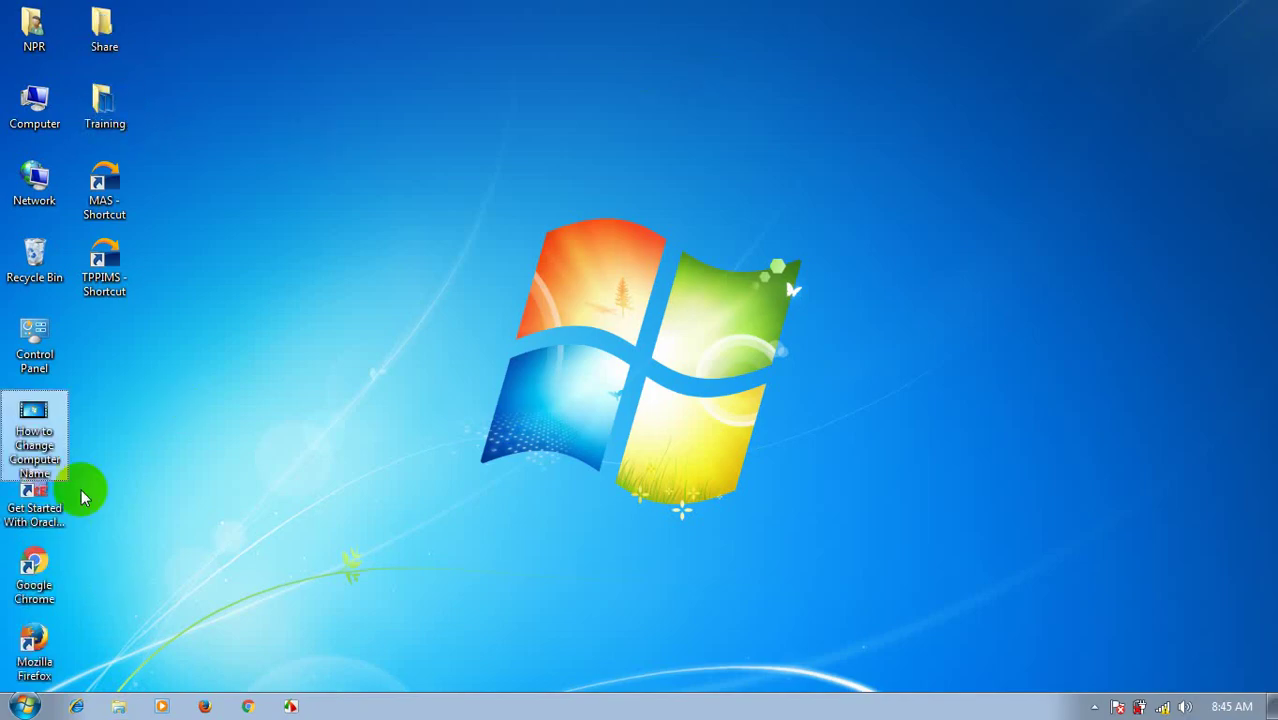
double_click(103, 40)
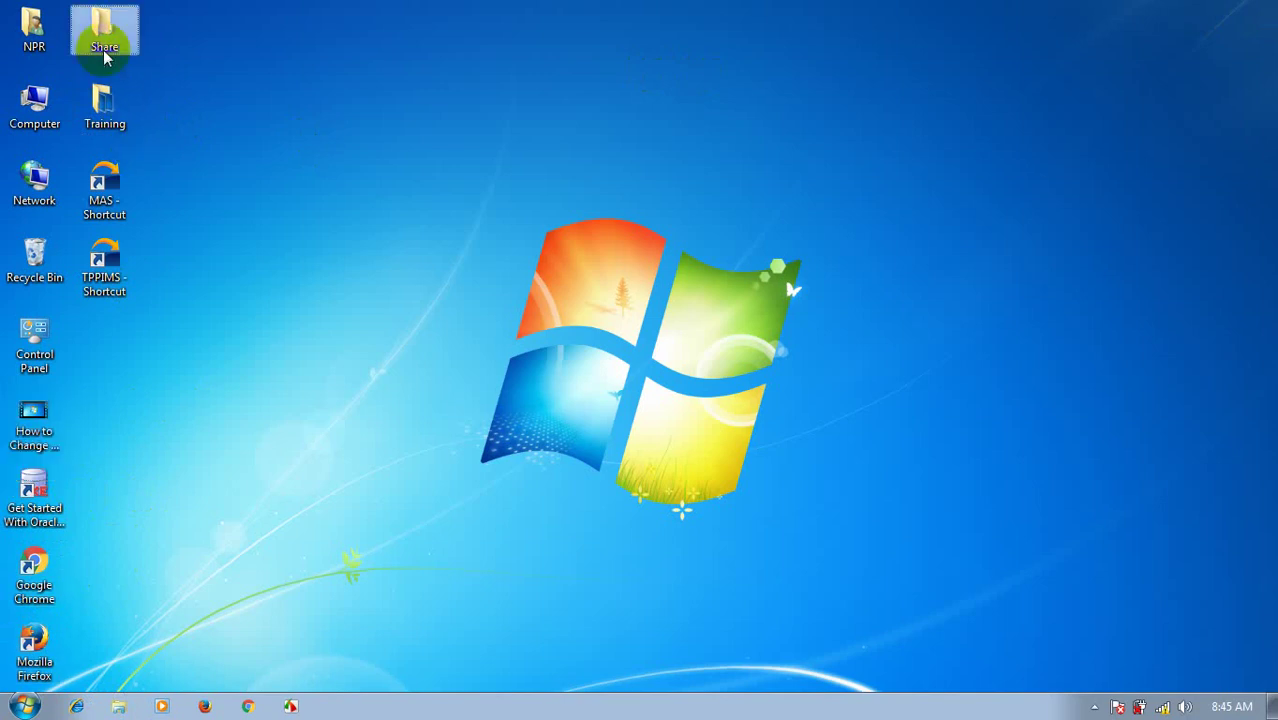
key("ctrl+v")
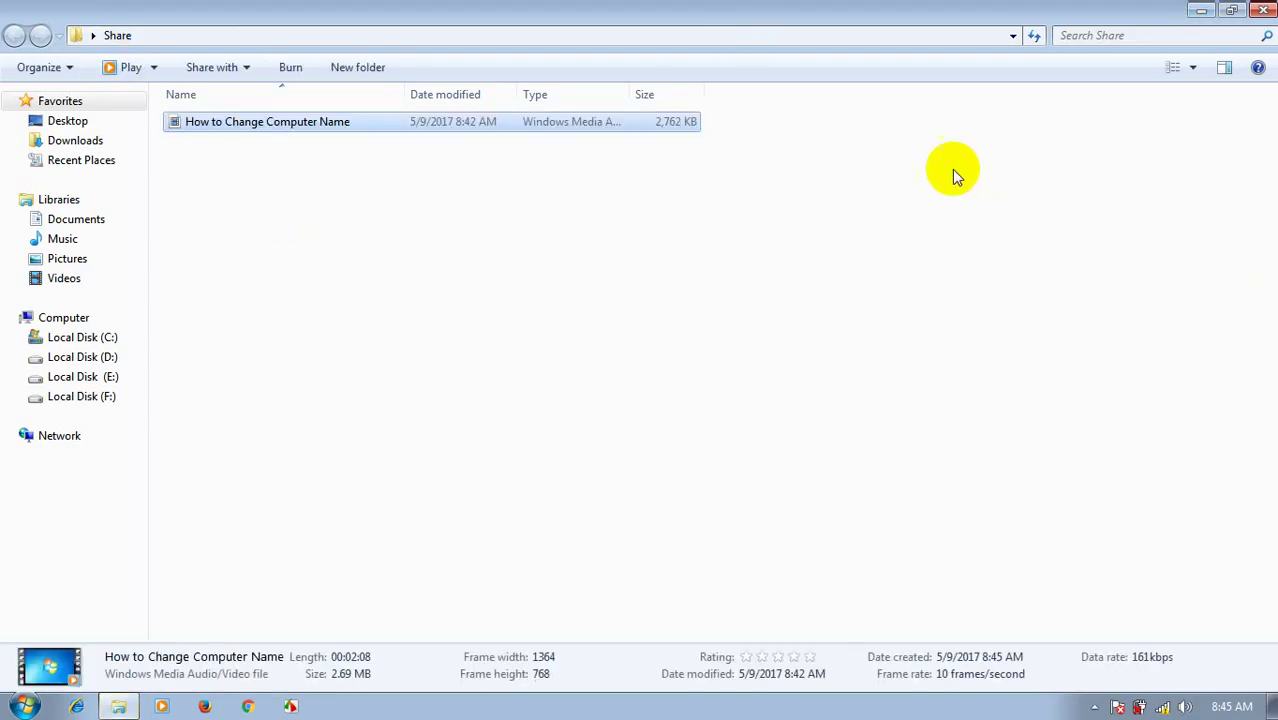
left_click(1262, 9)
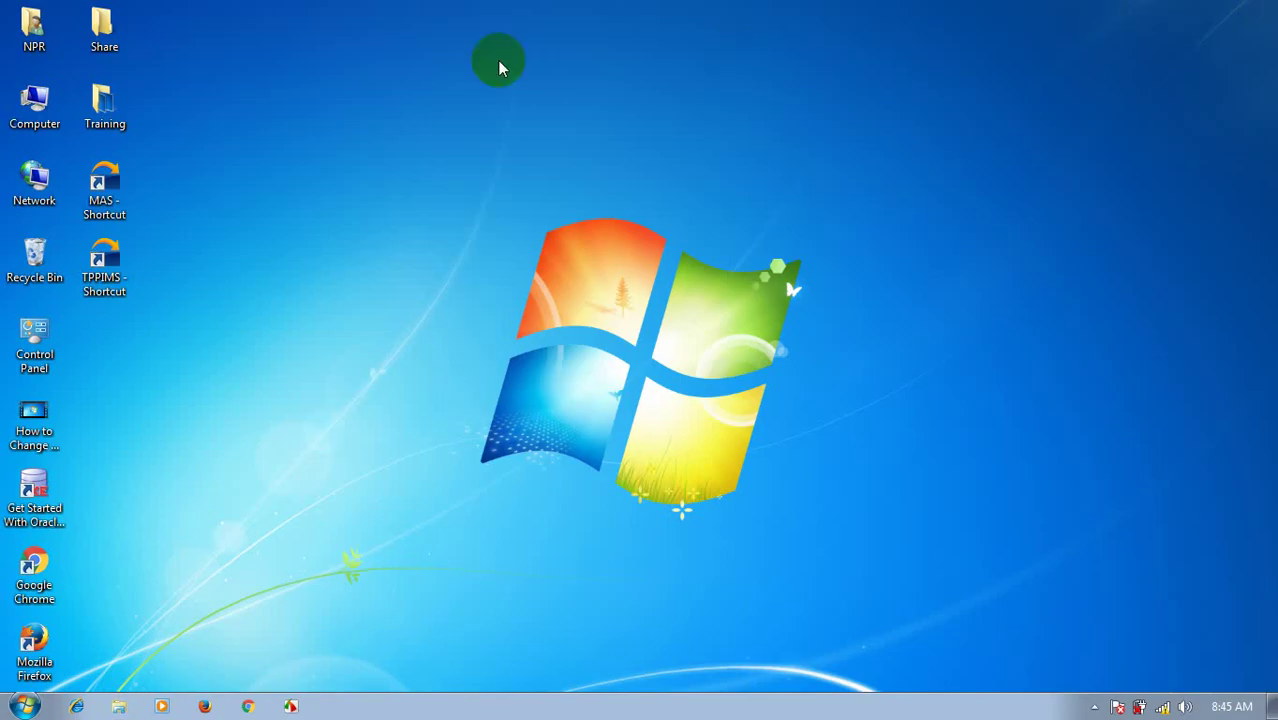
Step: Refresh the desktop and start sharing the Share folder with specific people
right_click(394, 88)
left_click(448, 145)
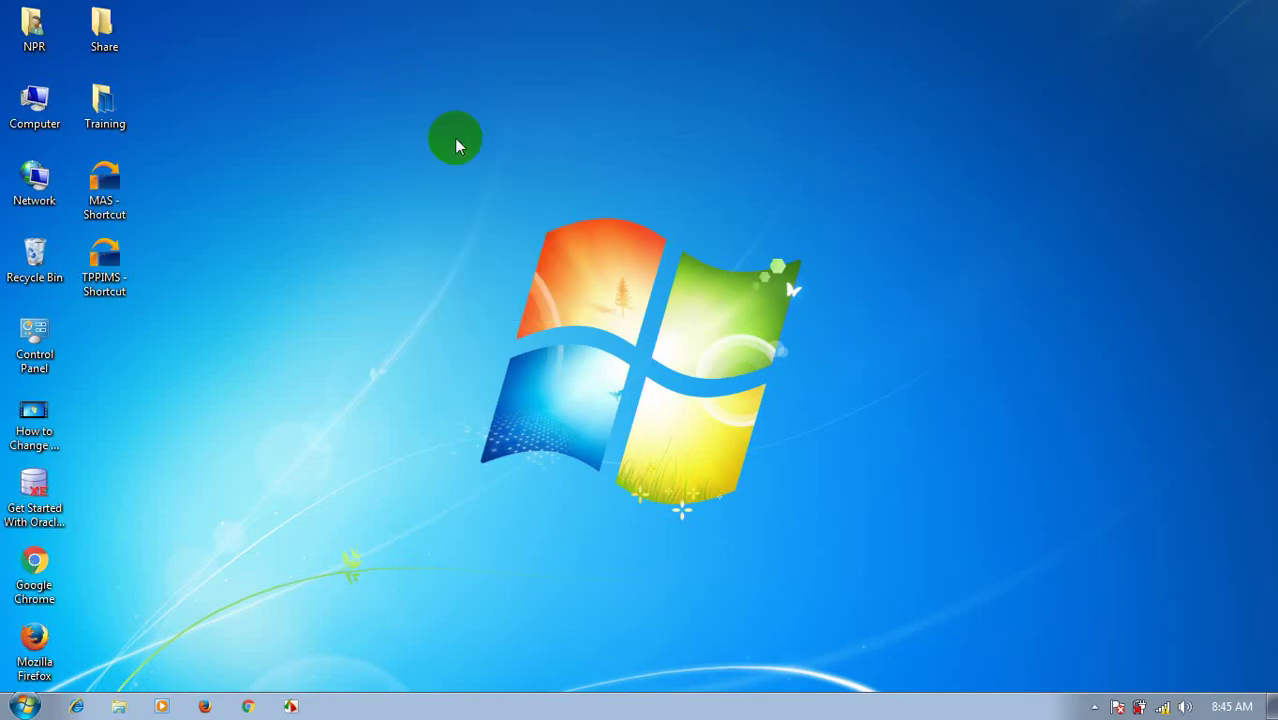
left_click(110, 30)
right_click(112, 31)
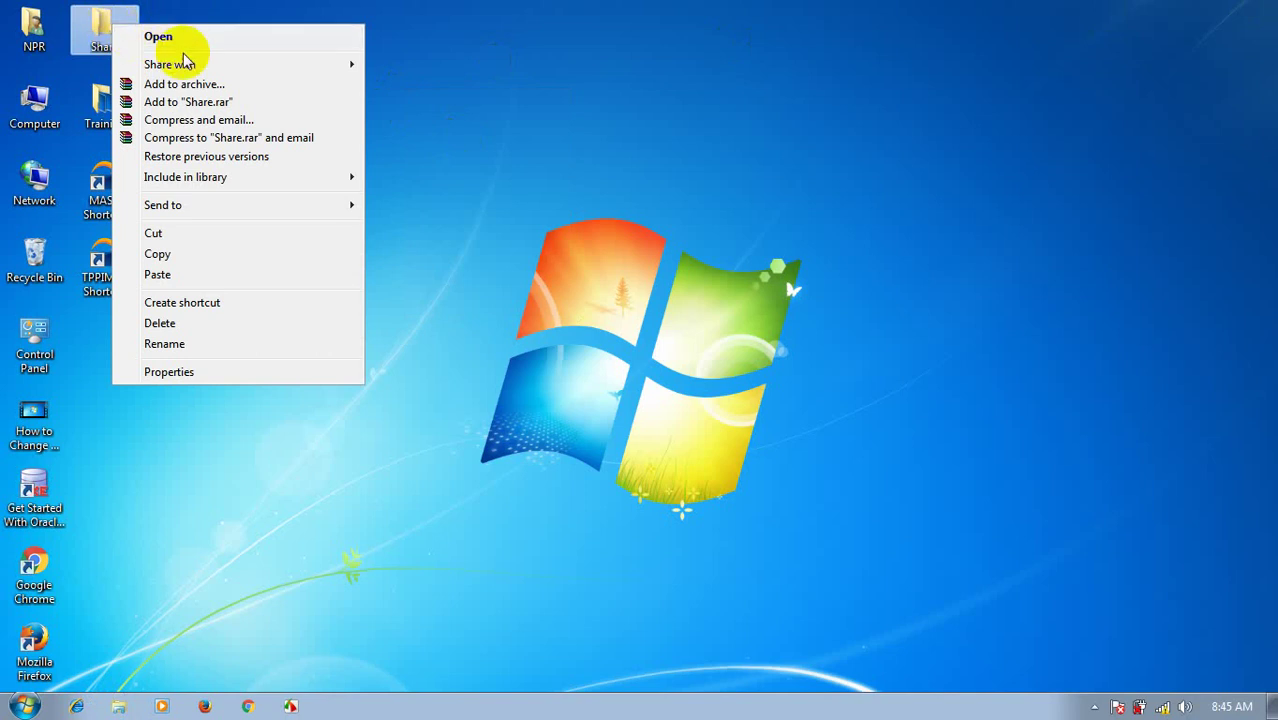
mouse_move(205, 63)
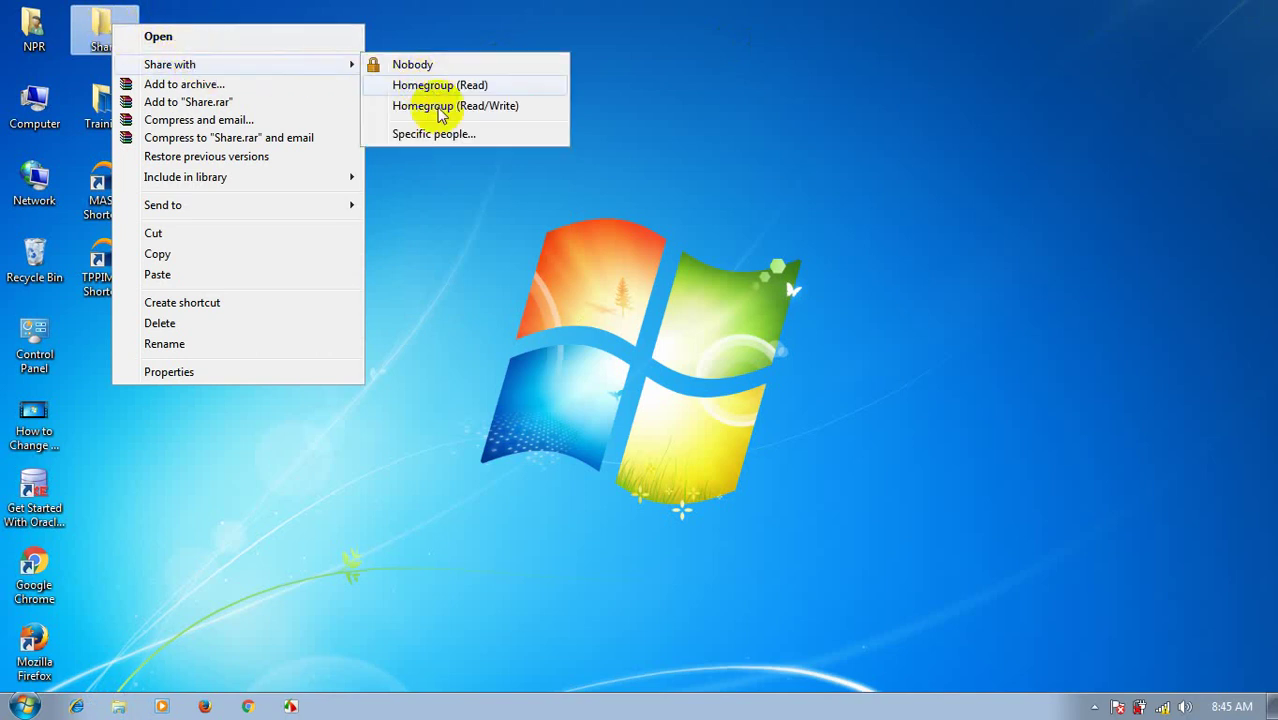
left_click(436, 139)
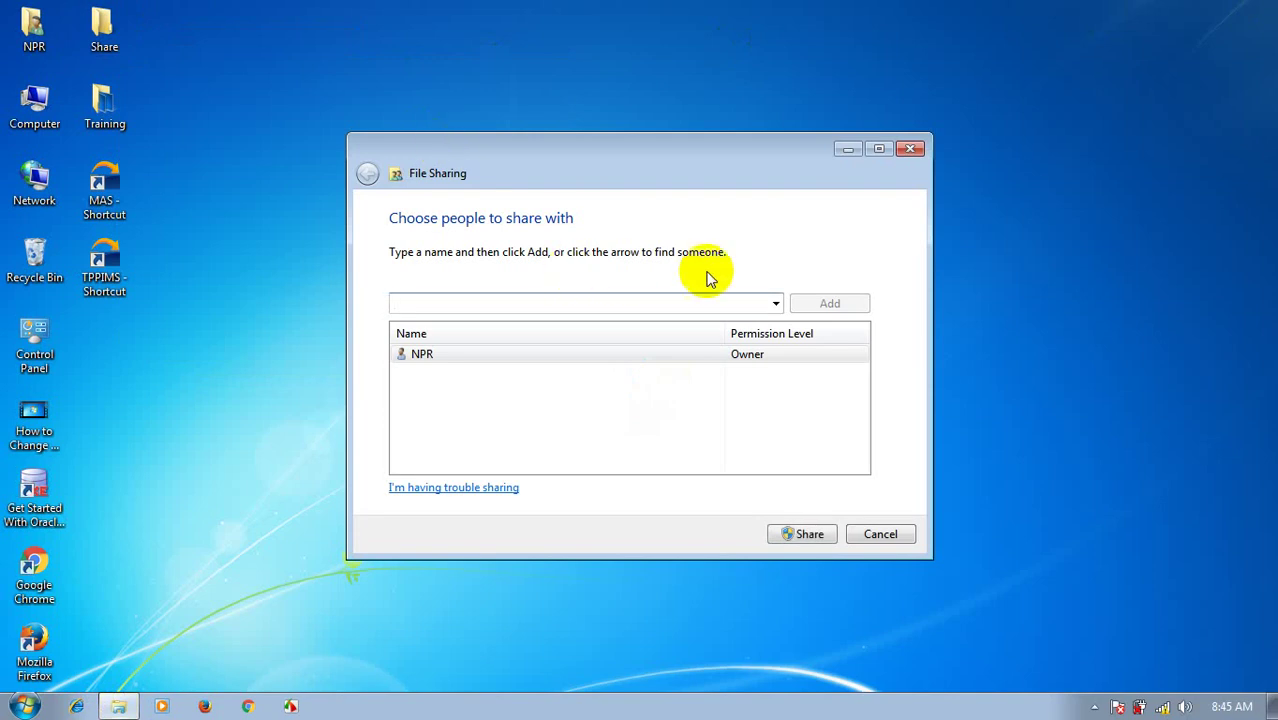
Step: Add Everyone to the Share folder's sharing list
left_click(777, 303)
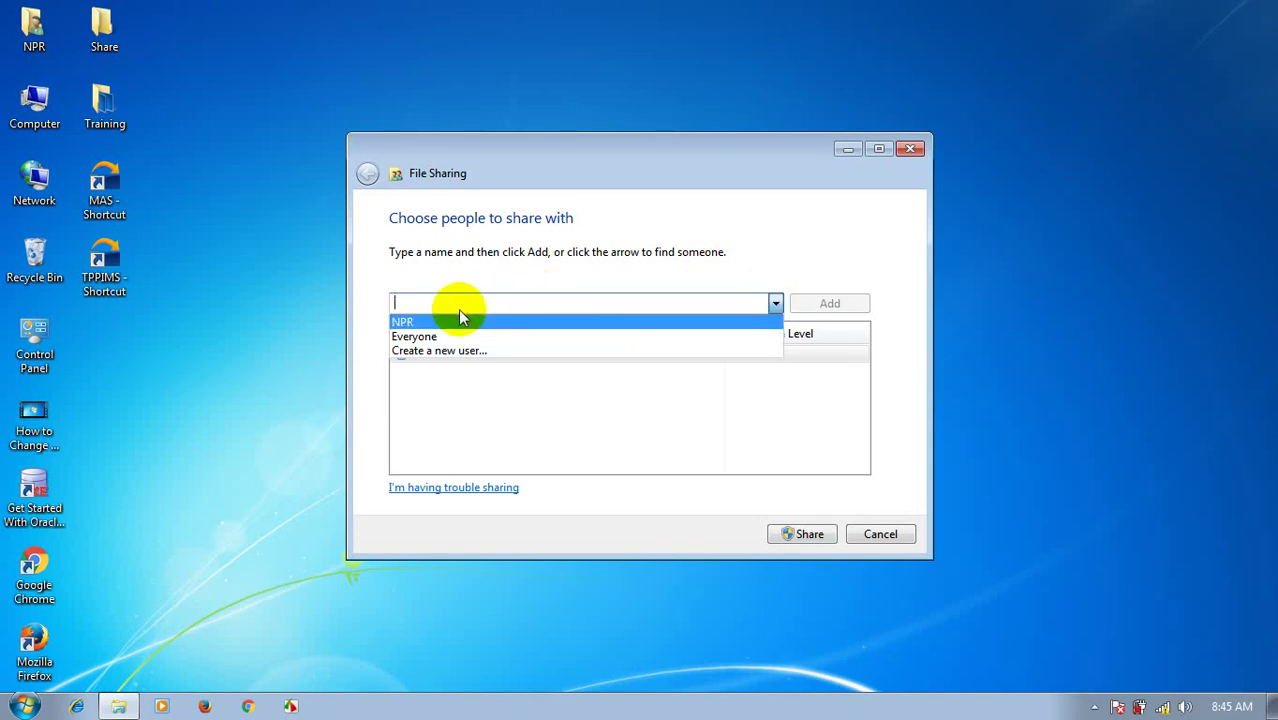
key("Down")
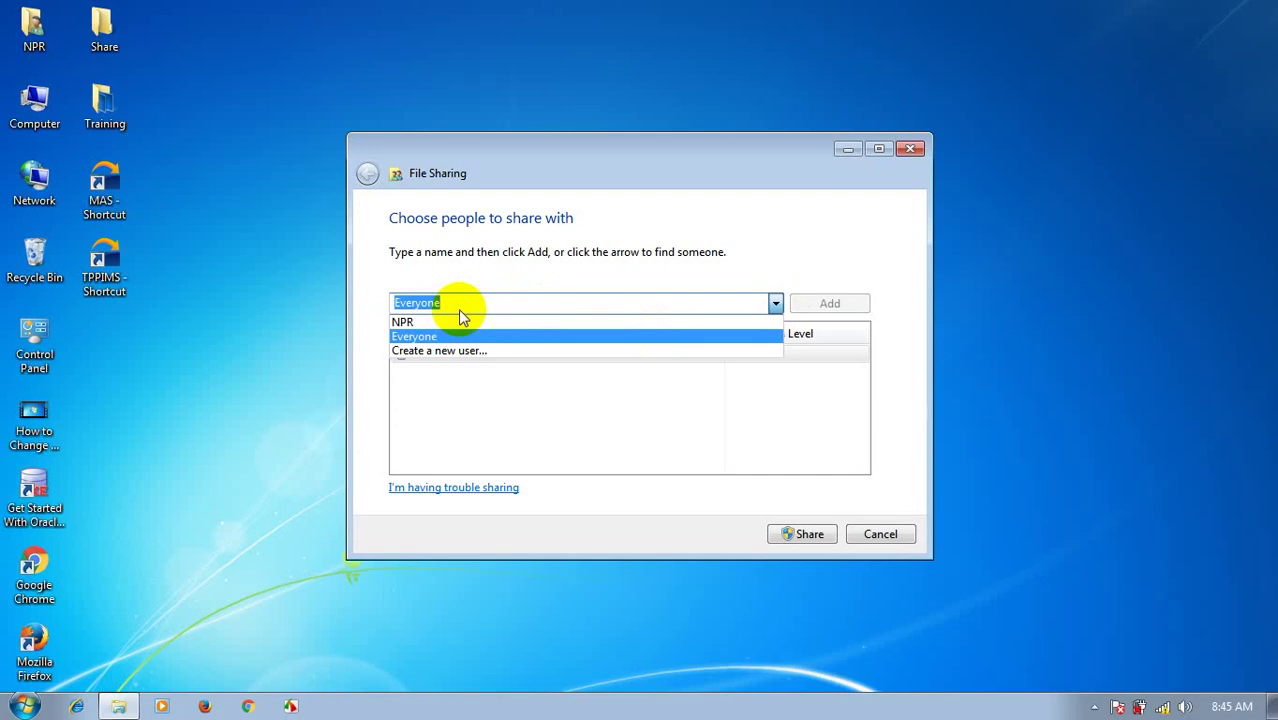
key("Return")
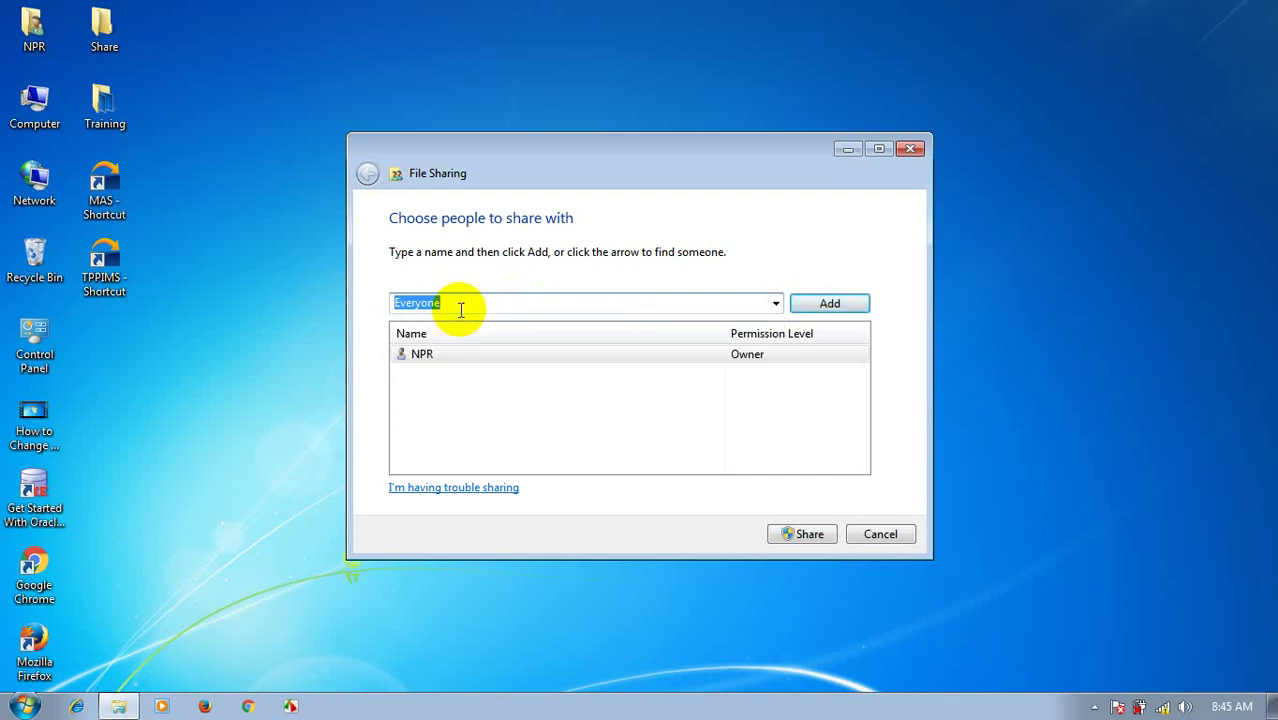
left_click(829, 303)
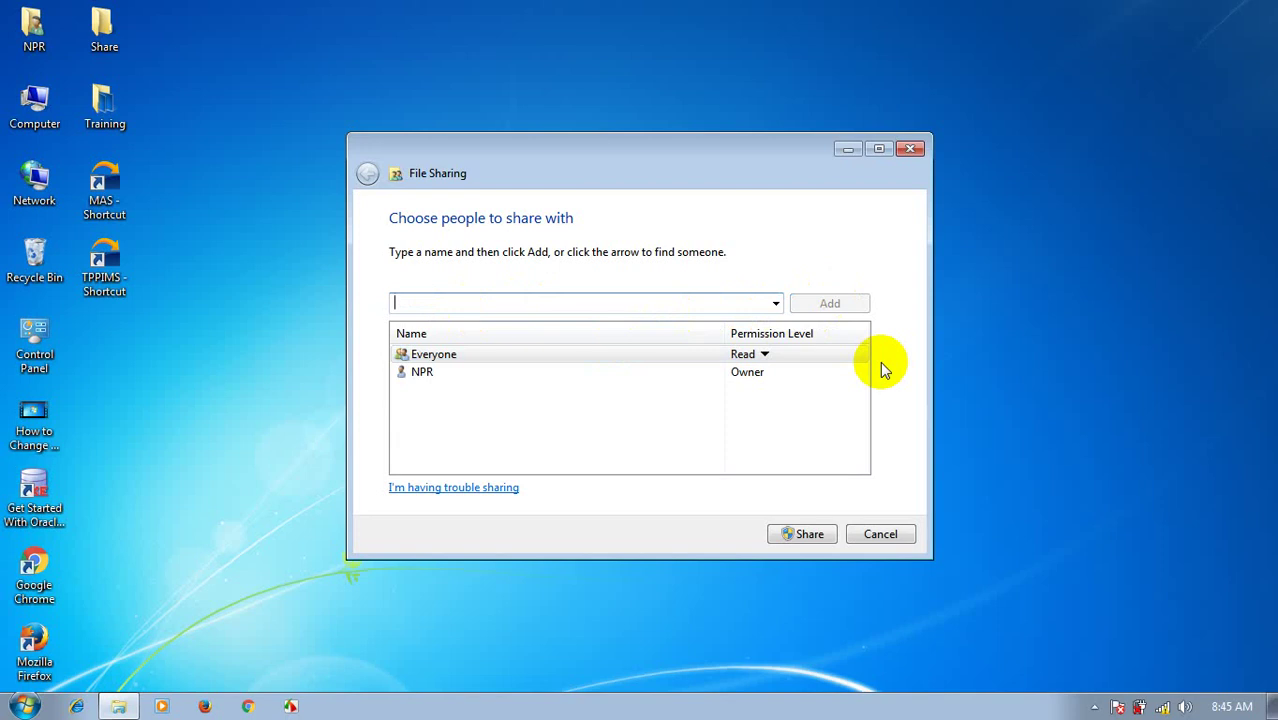
Step: Give Everyone Read/Write access, make the network private, and finish sharing
left_click(764, 356)
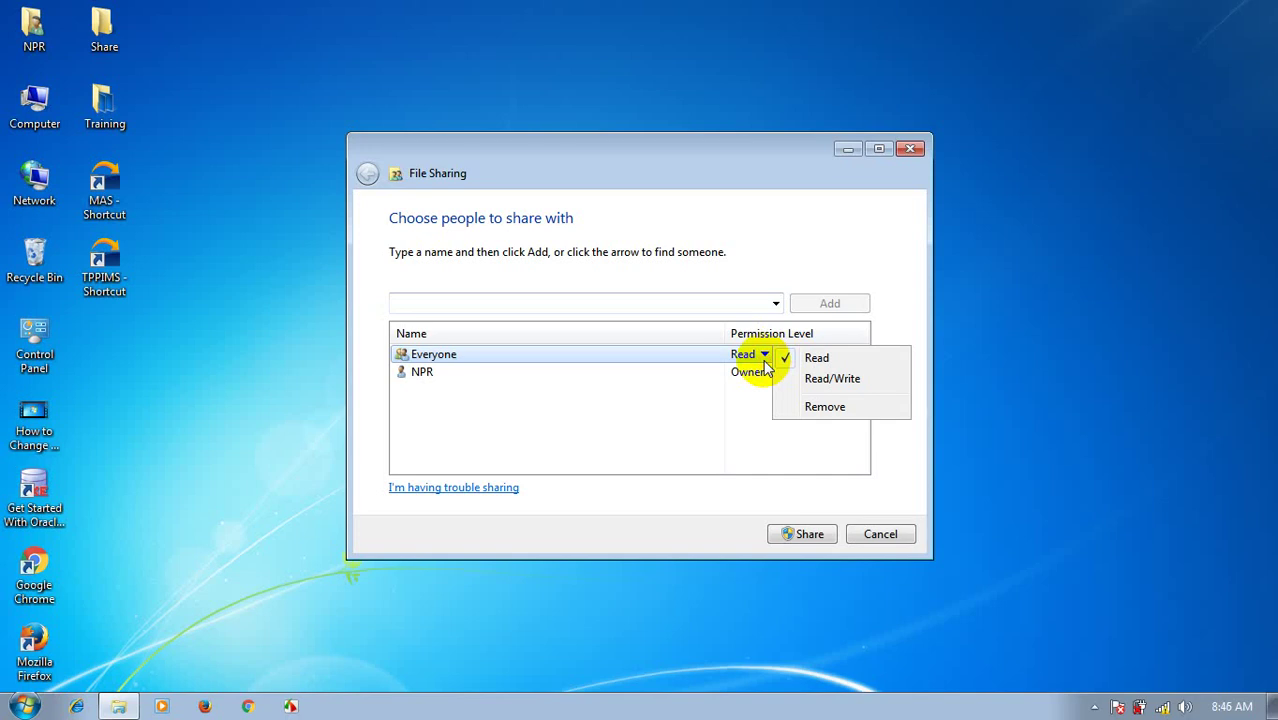
left_click(800, 379)
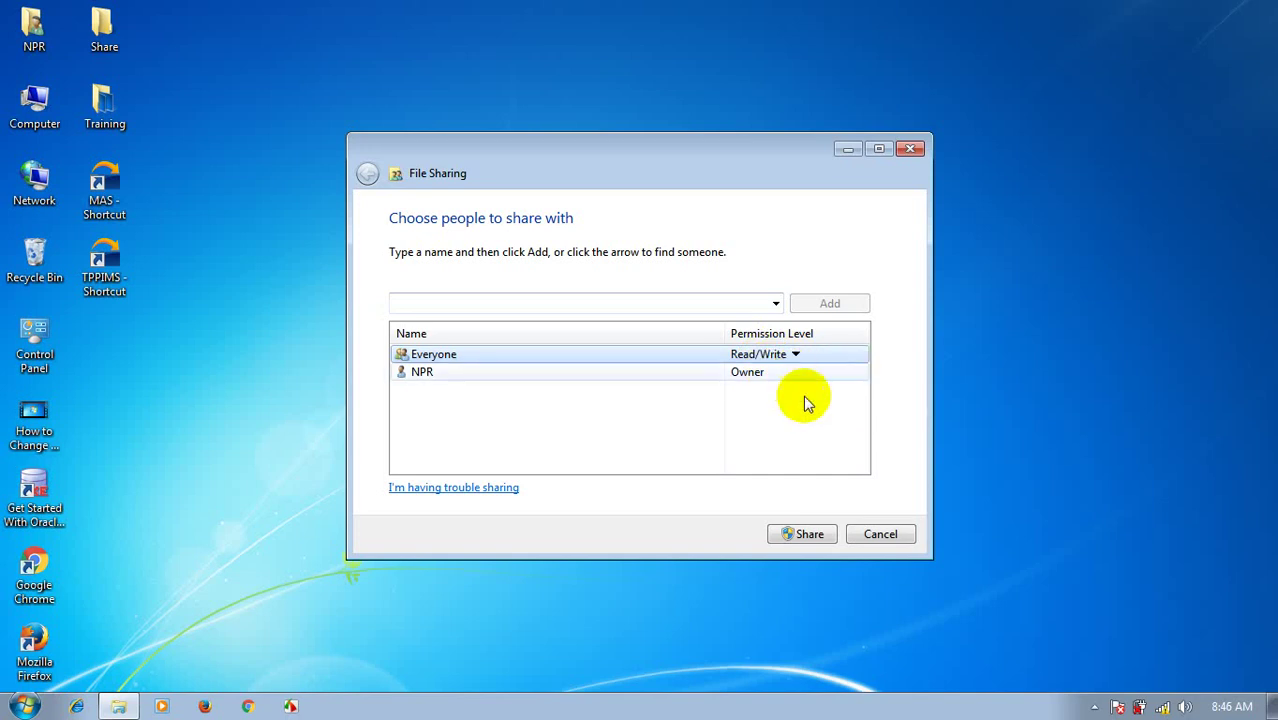
left_click(792, 530)
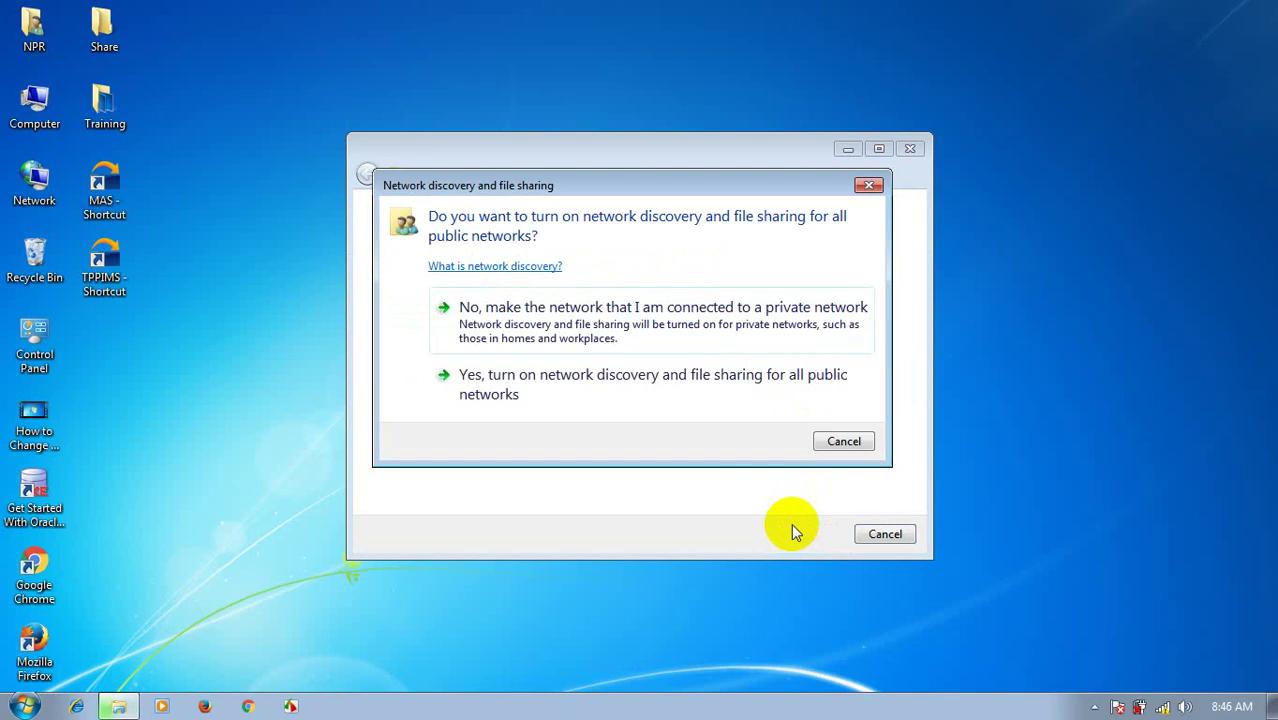
left_click(622, 337)
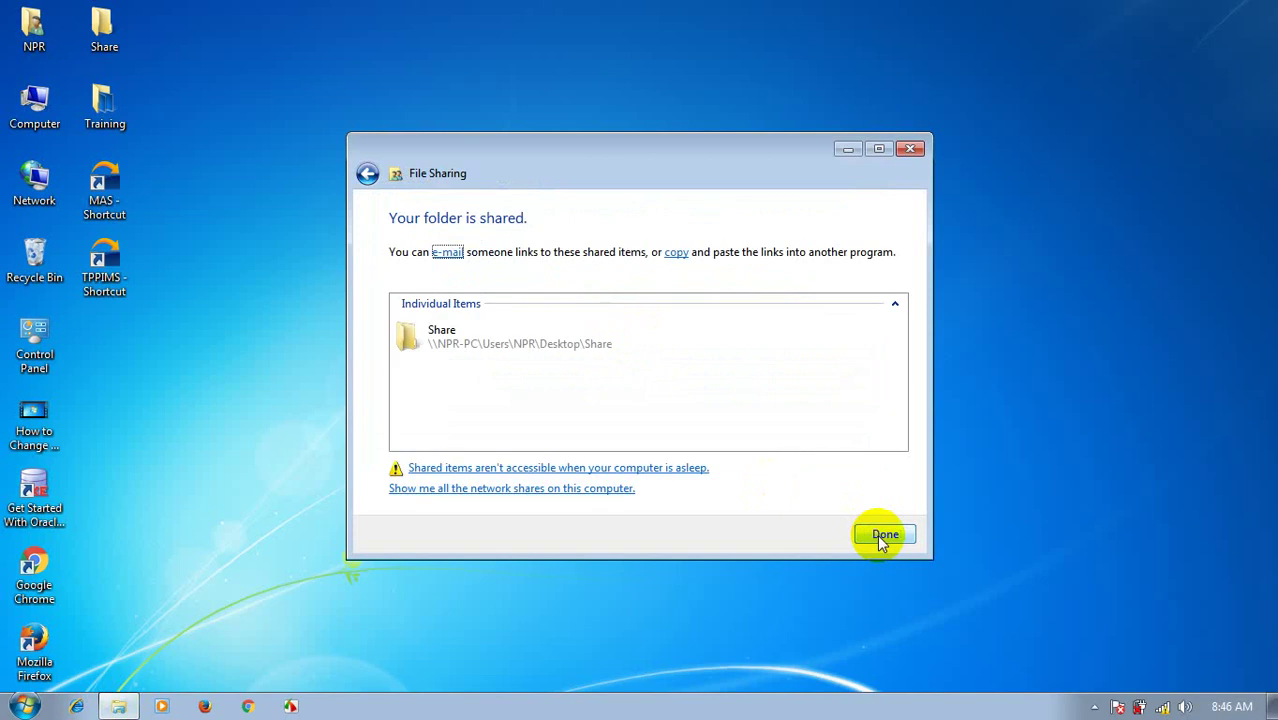
left_click(879, 537)
Step: Refresh the desktop and show the Sharing tab of the Share folder's Properties
right_click(511, 163)
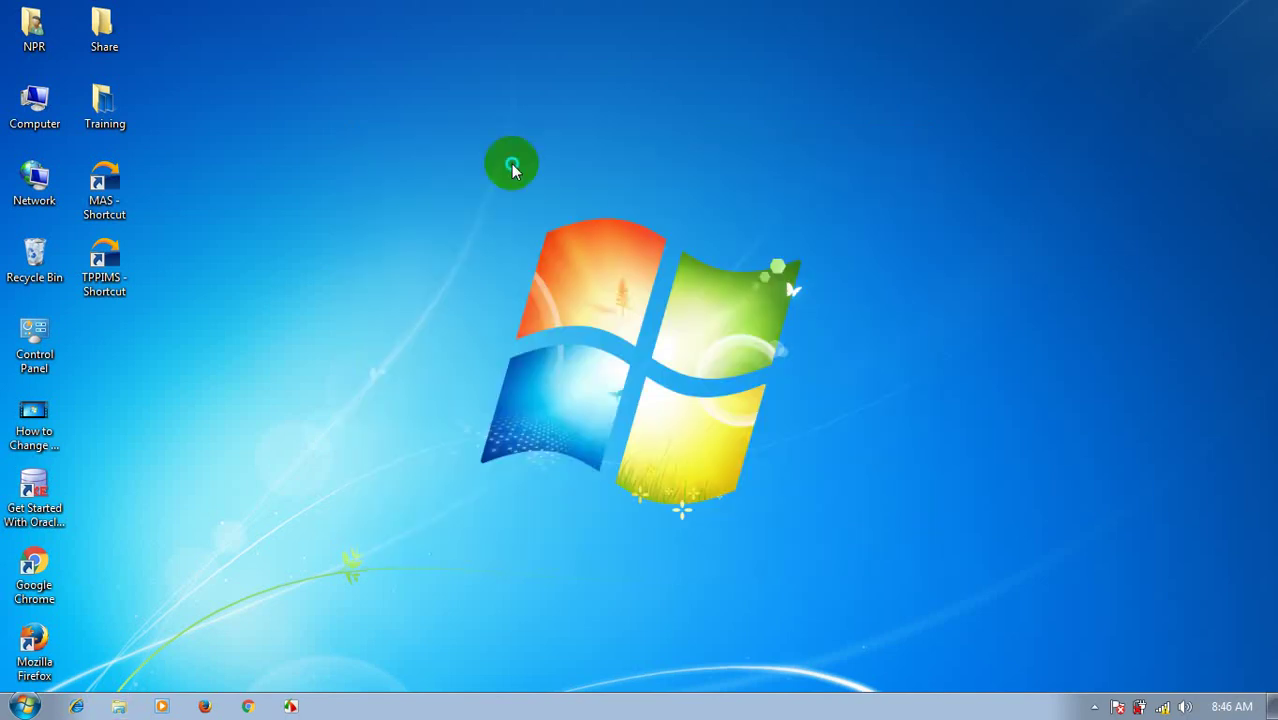
left_click(556, 218)
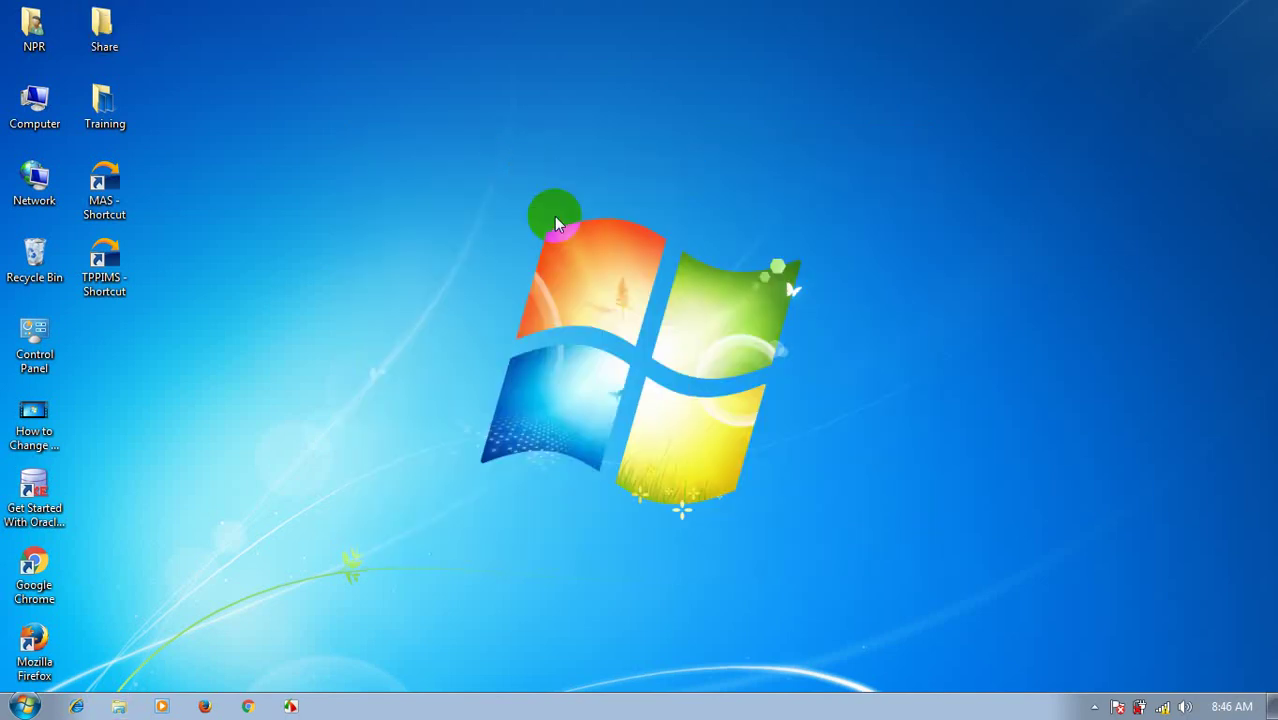
right_click(388, 210)
left_click(423, 263)
right_click(104, 28)
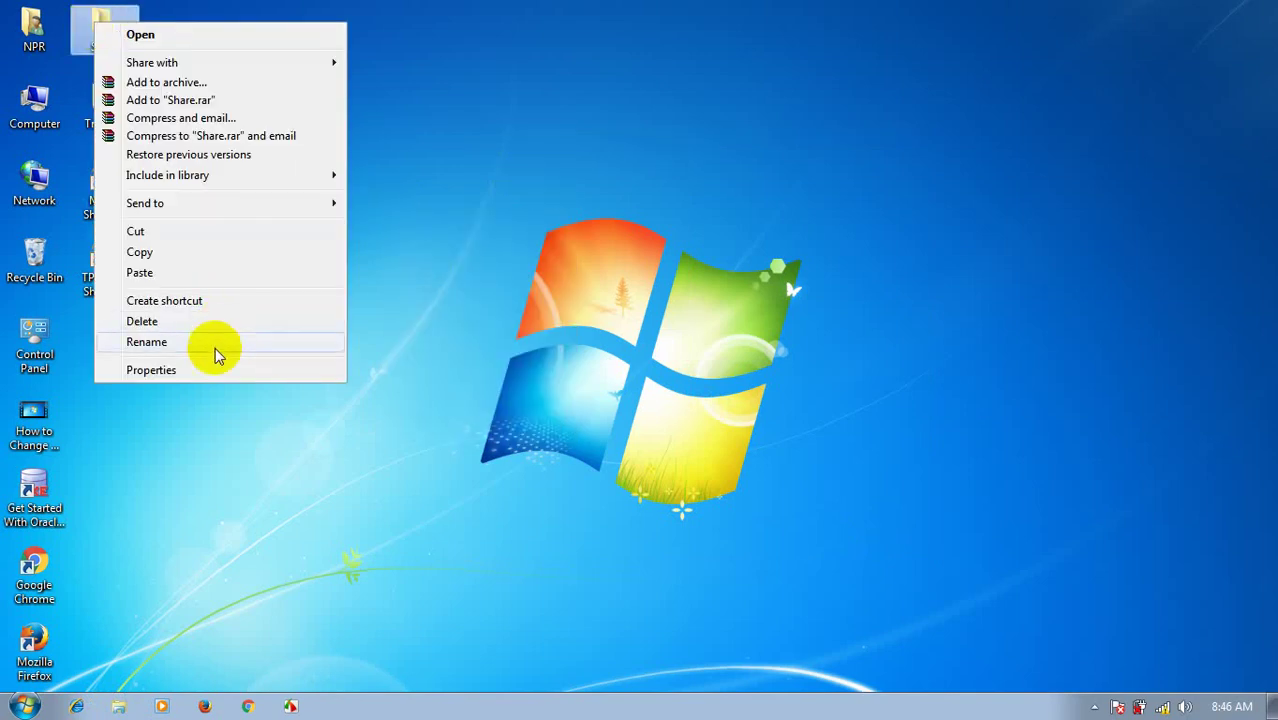
left_click(211, 370)
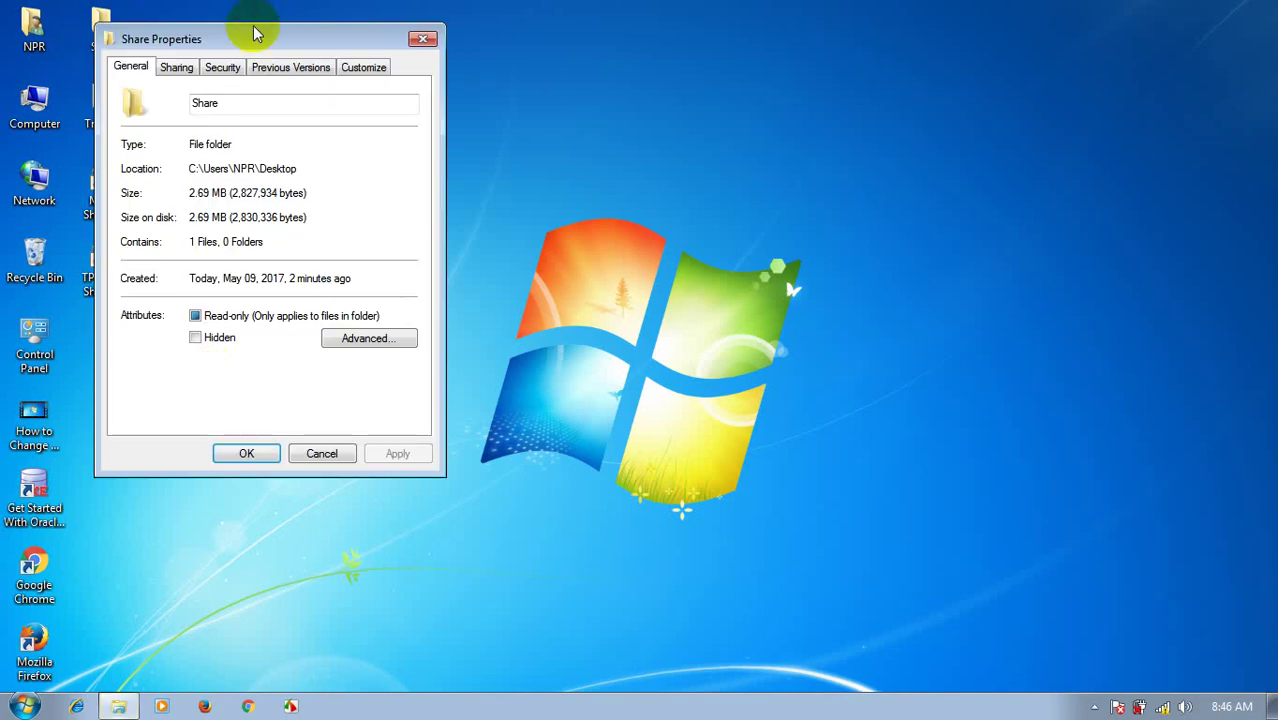
left_click_drag(252, 33, 503, 69)
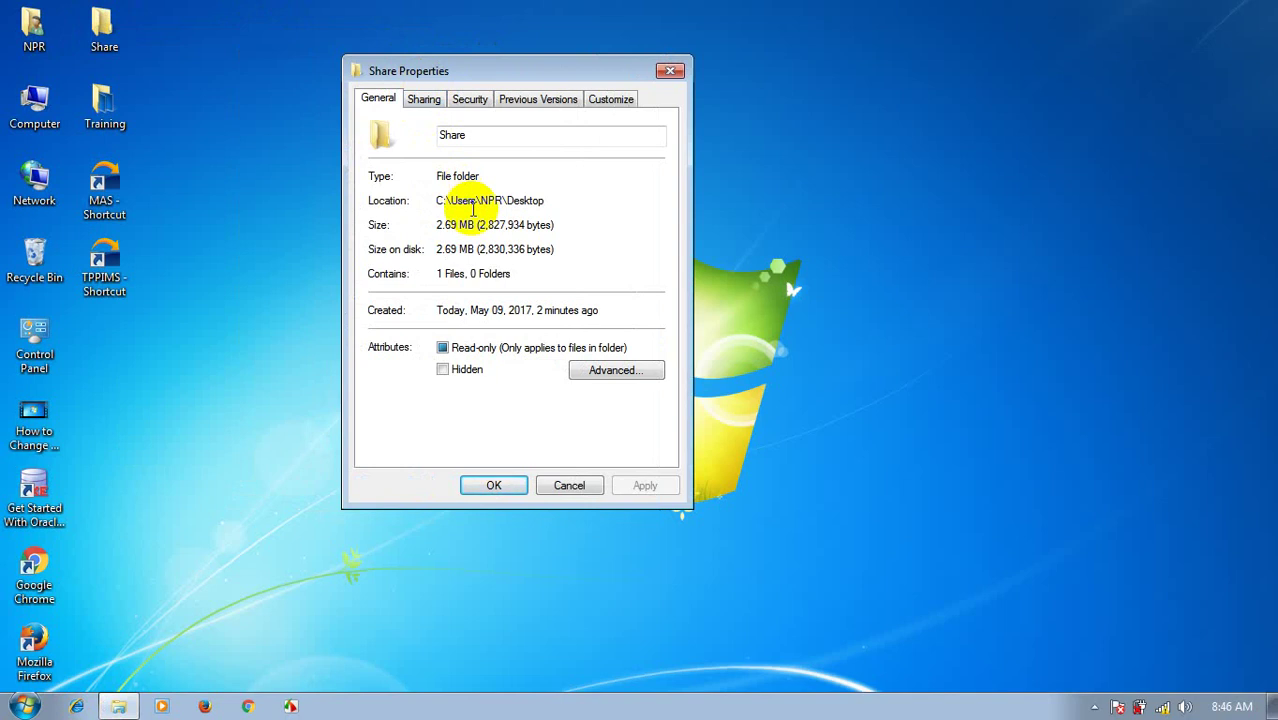
left_click(427, 101)
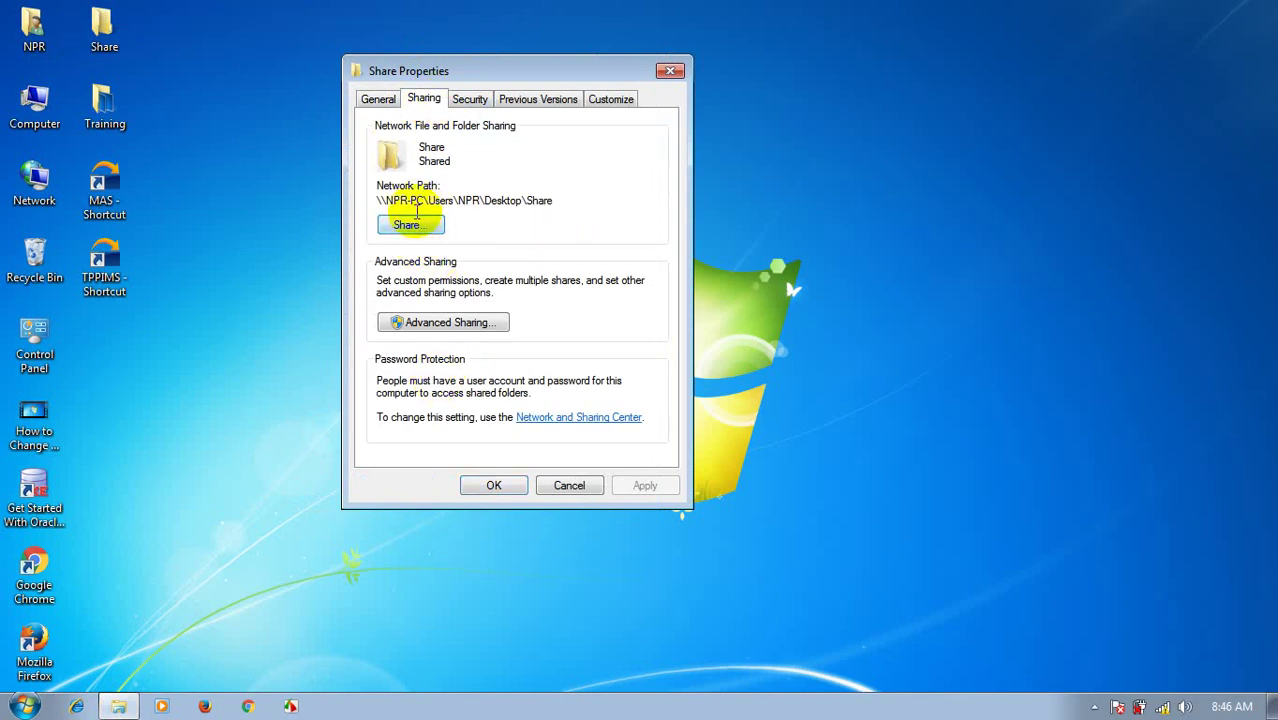
Step: Re-add Everyone with Read/Write permission through Share... and confirm the sharing
left_click(408, 230)
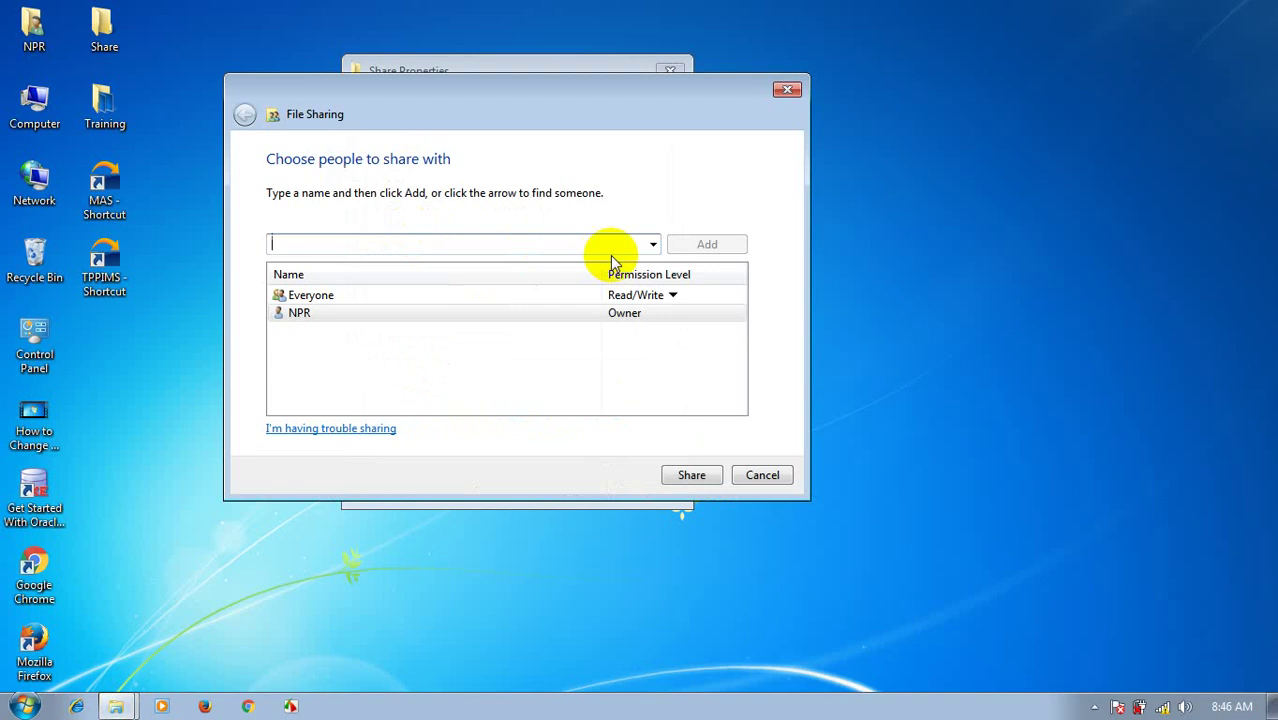
left_click(653, 245)
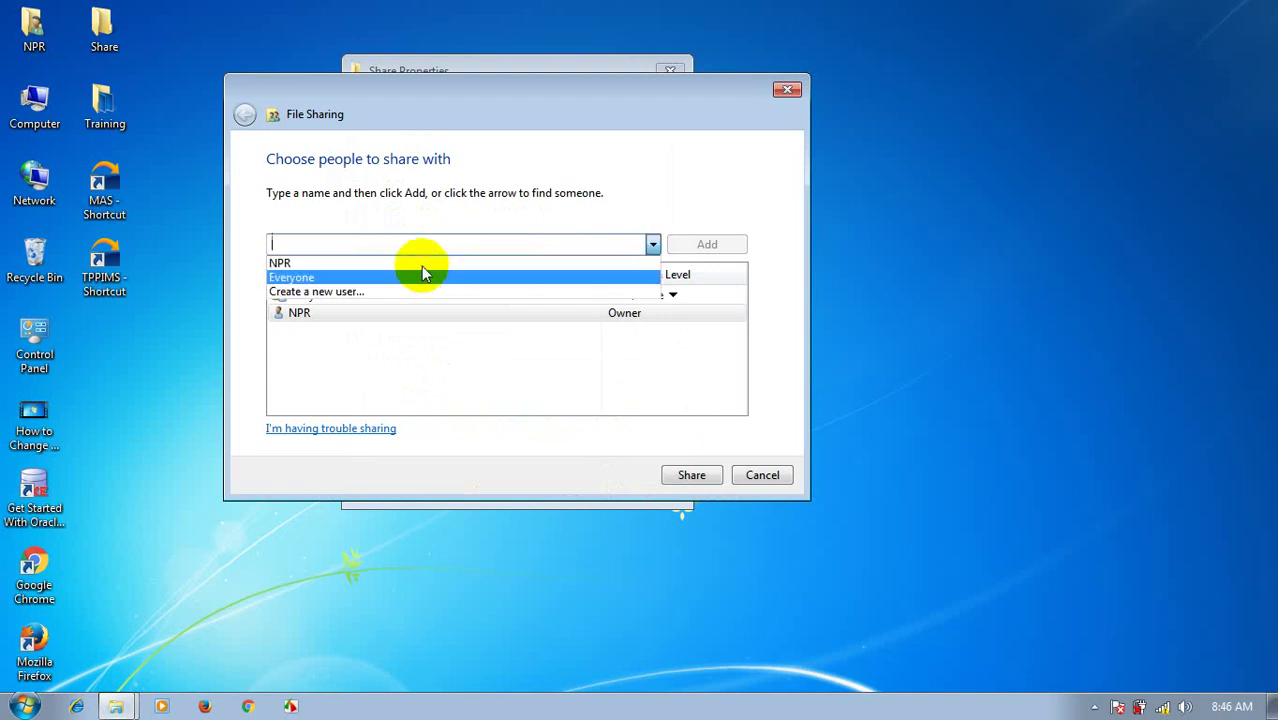
left_click(408, 280)
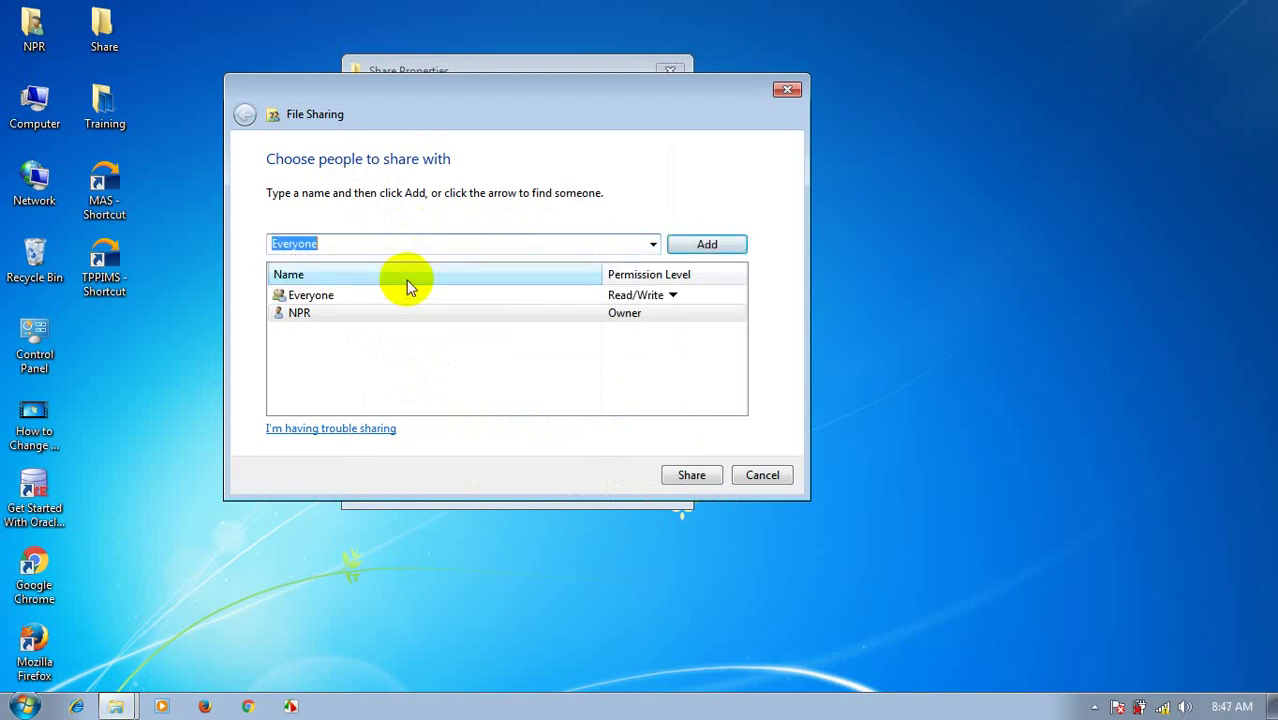
left_click(689, 244)
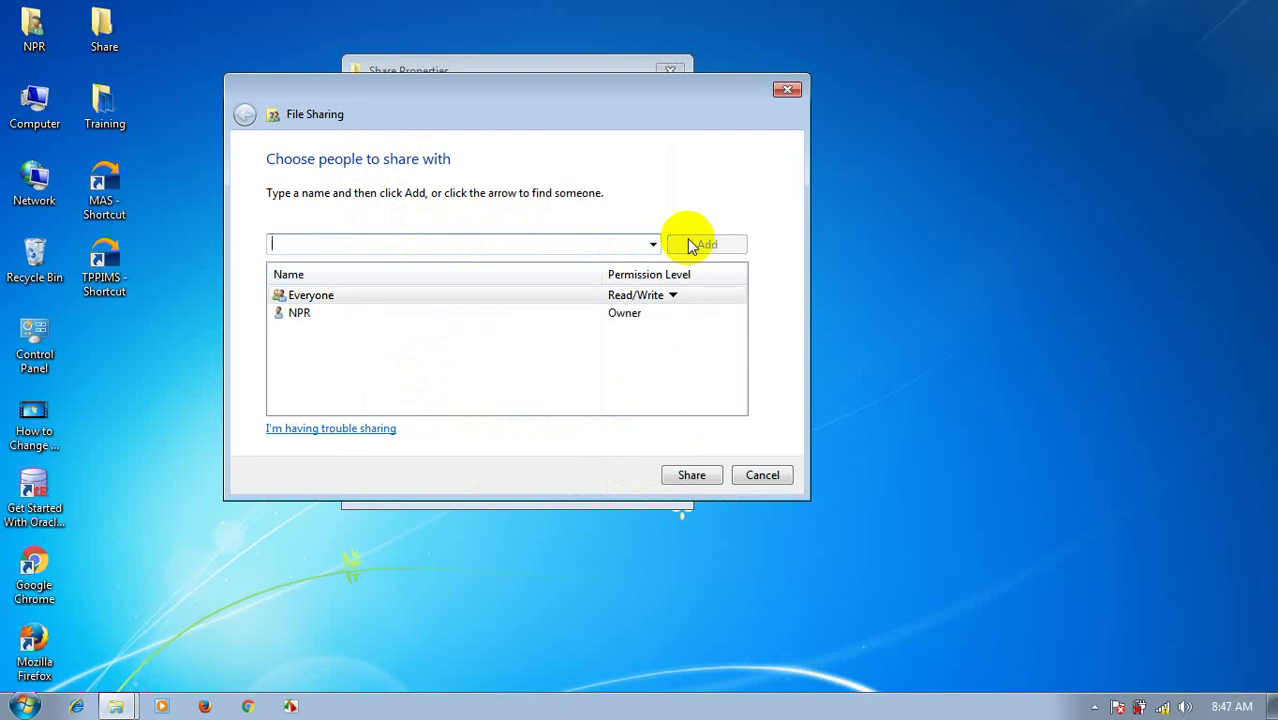
left_click(673, 296)
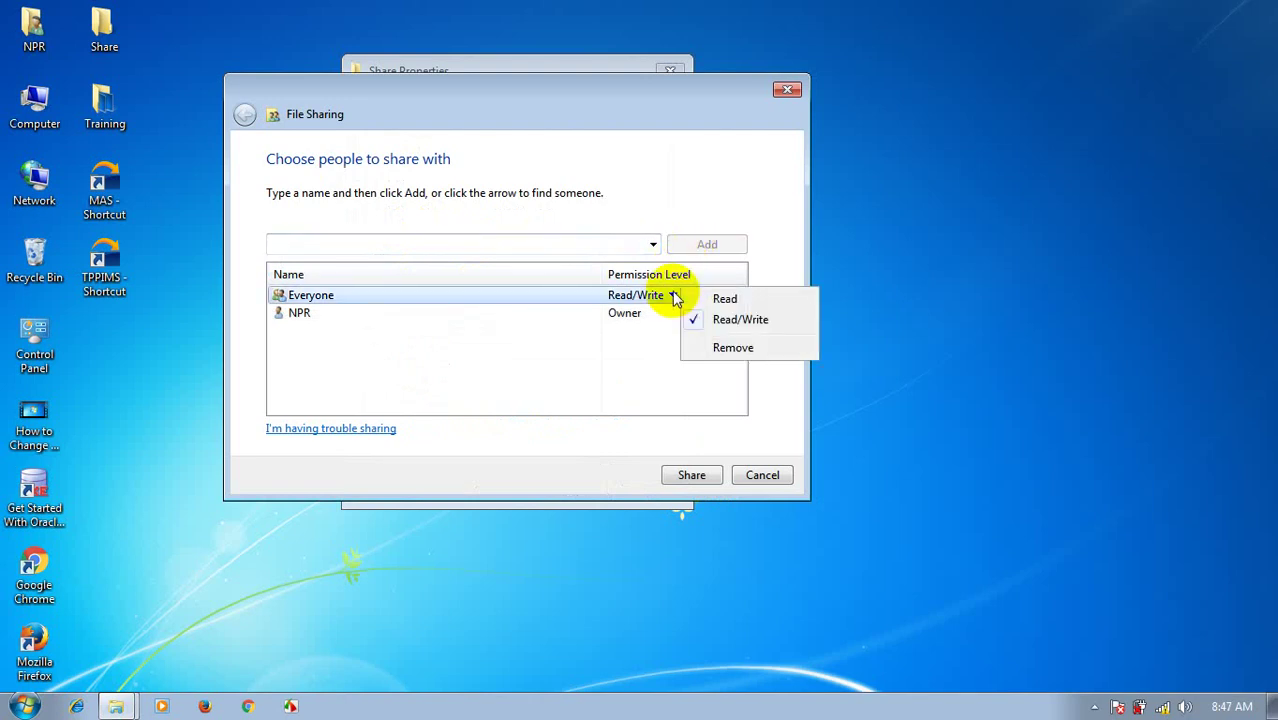
left_click(745, 322)
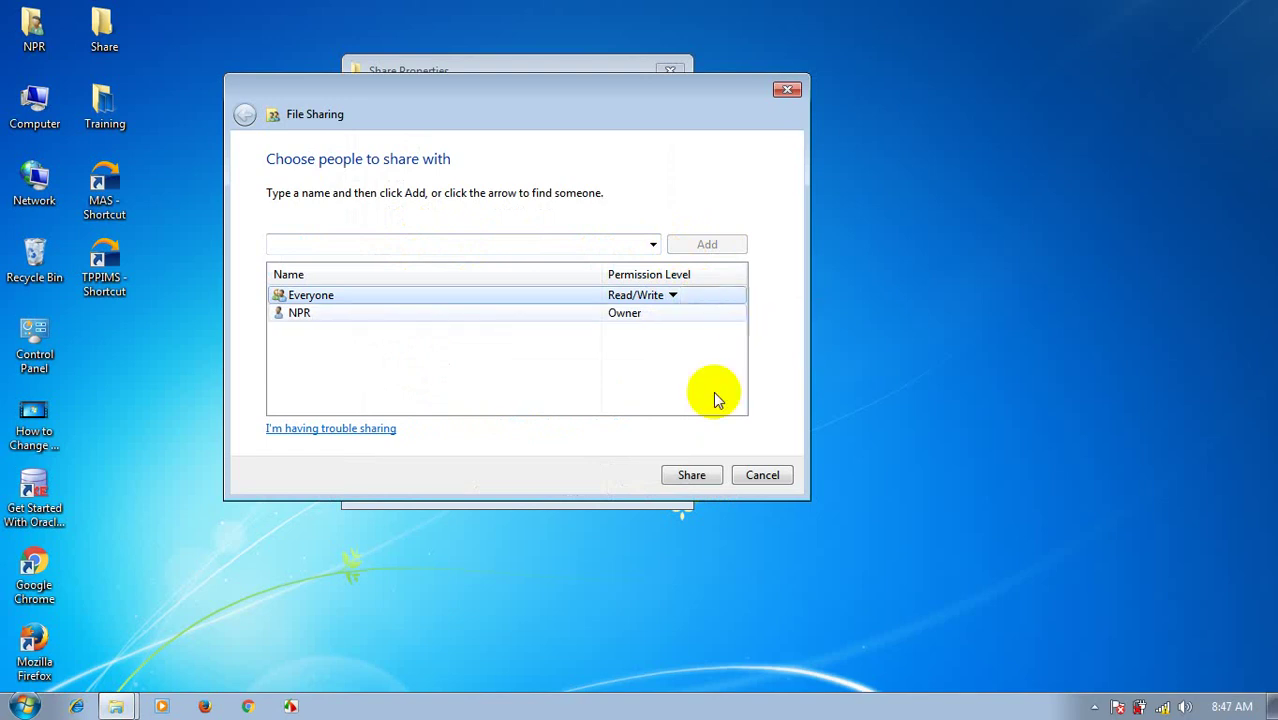
left_click(693, 475)
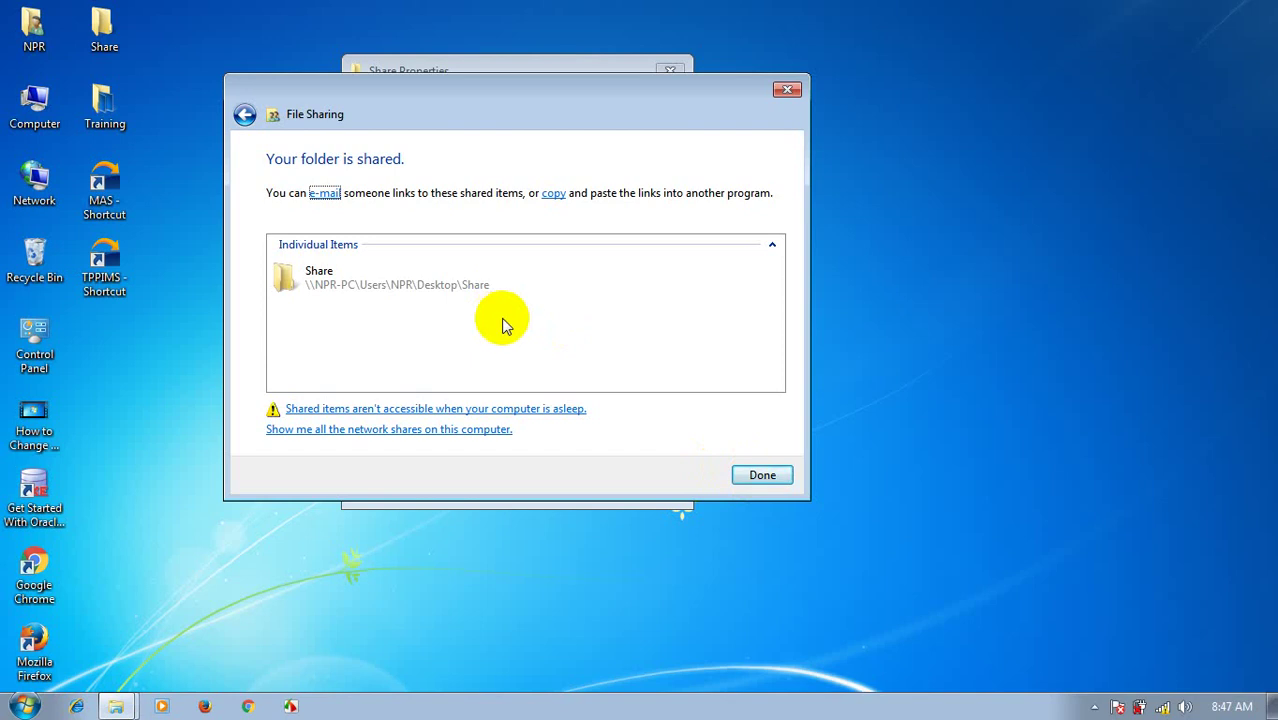
left_click(760, 476)
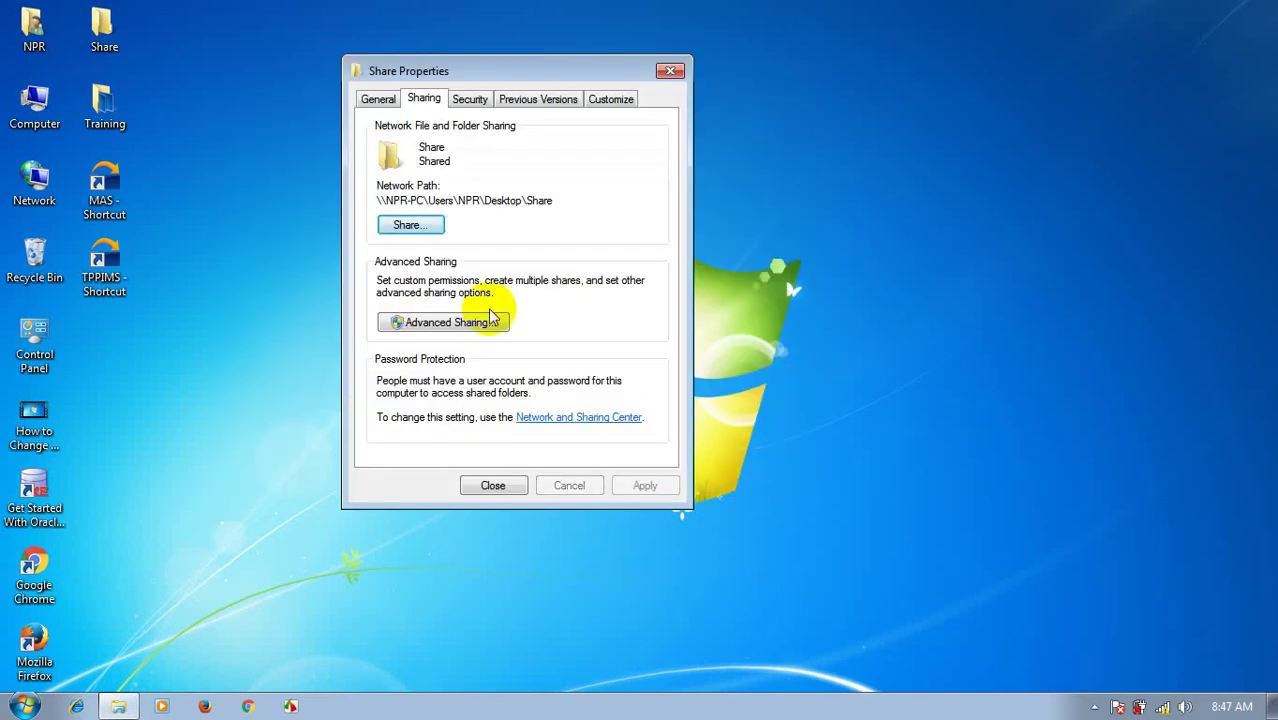
Step: Close Advanced Sharing and Share Properties unchanged, then refresh the desktop
left_click(455, 322)
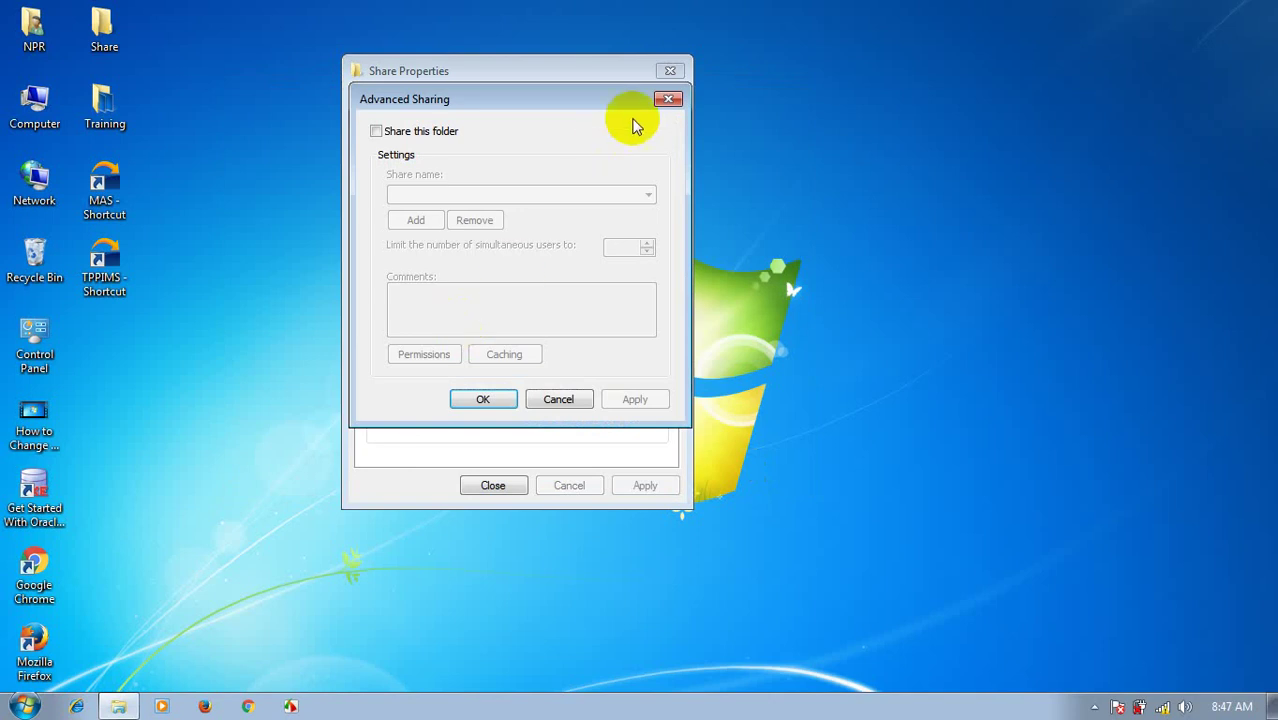
left_click(667, 98)
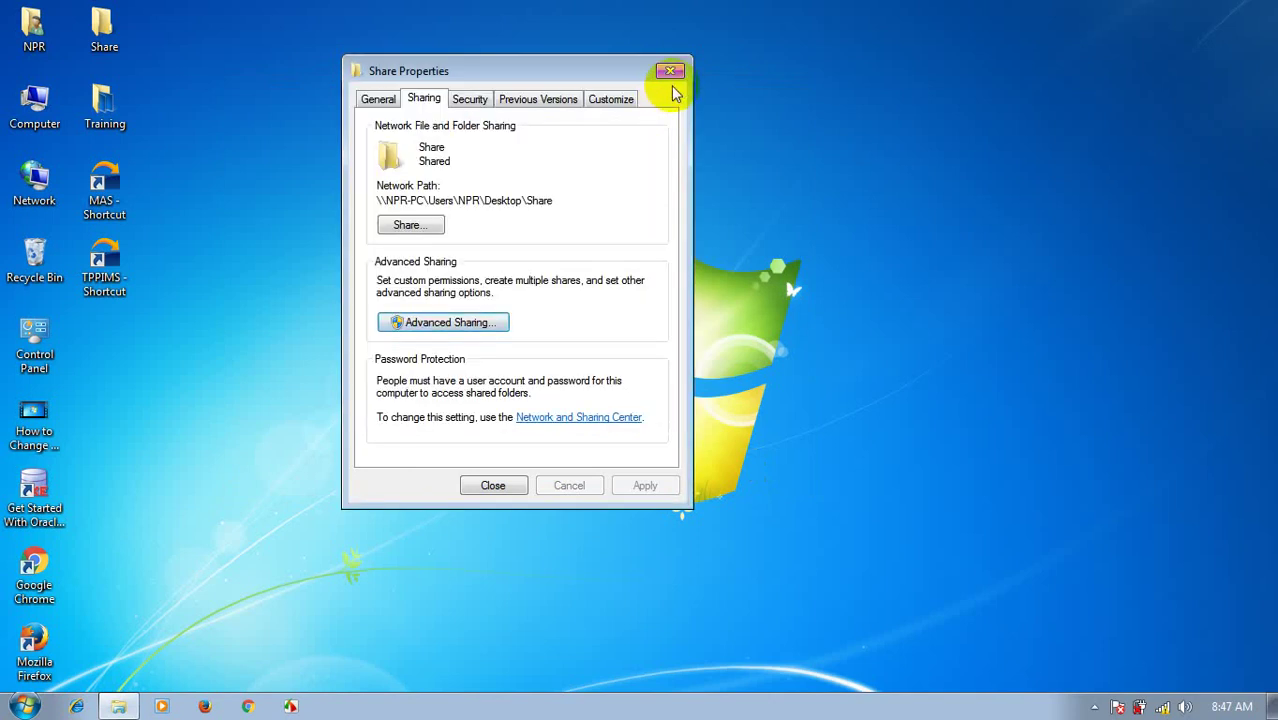
left_click(669, 72)
right_click(551, 77)
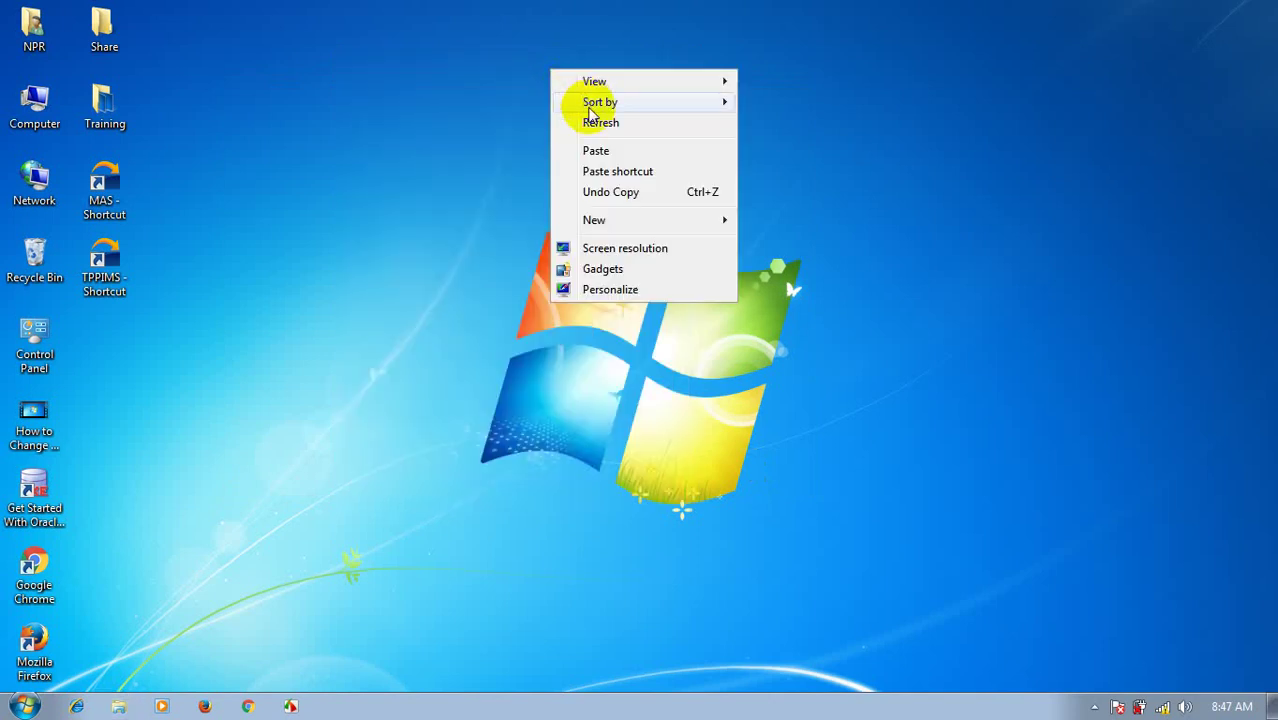
left_click(599, 123)
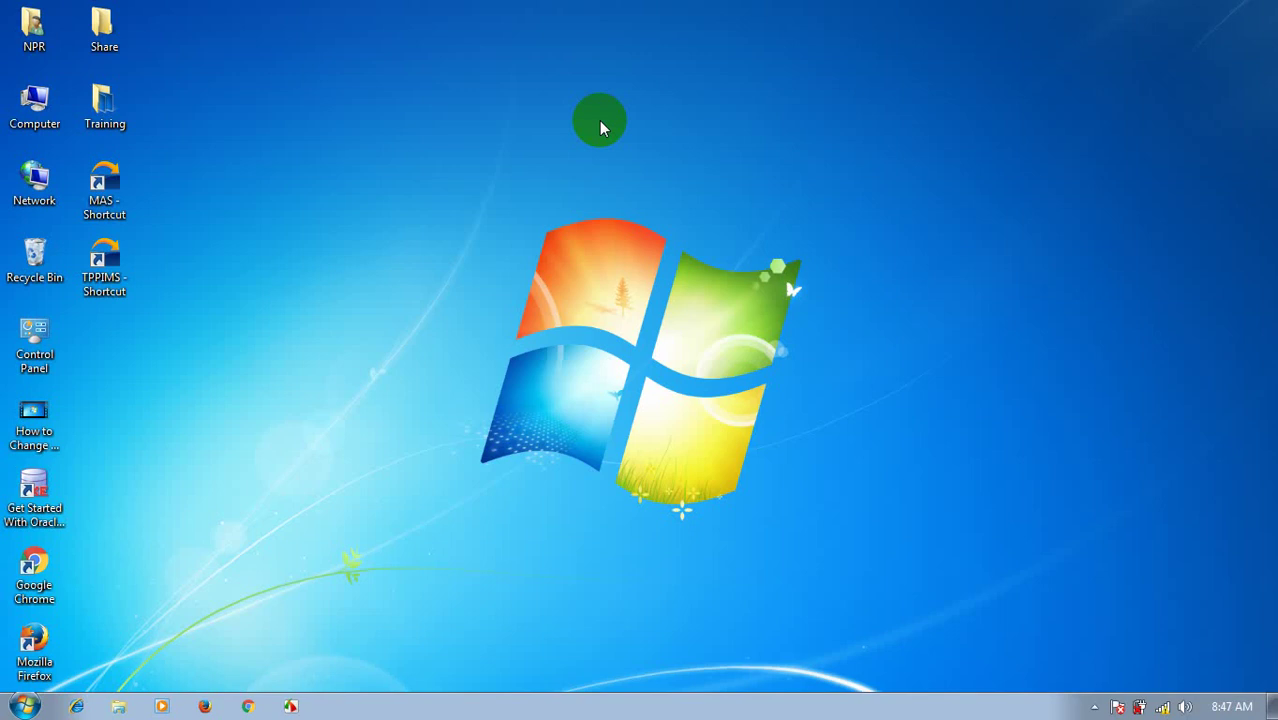
Step: Open the Computer window from the desktop and switch to the Network view
left_click(35, 106)
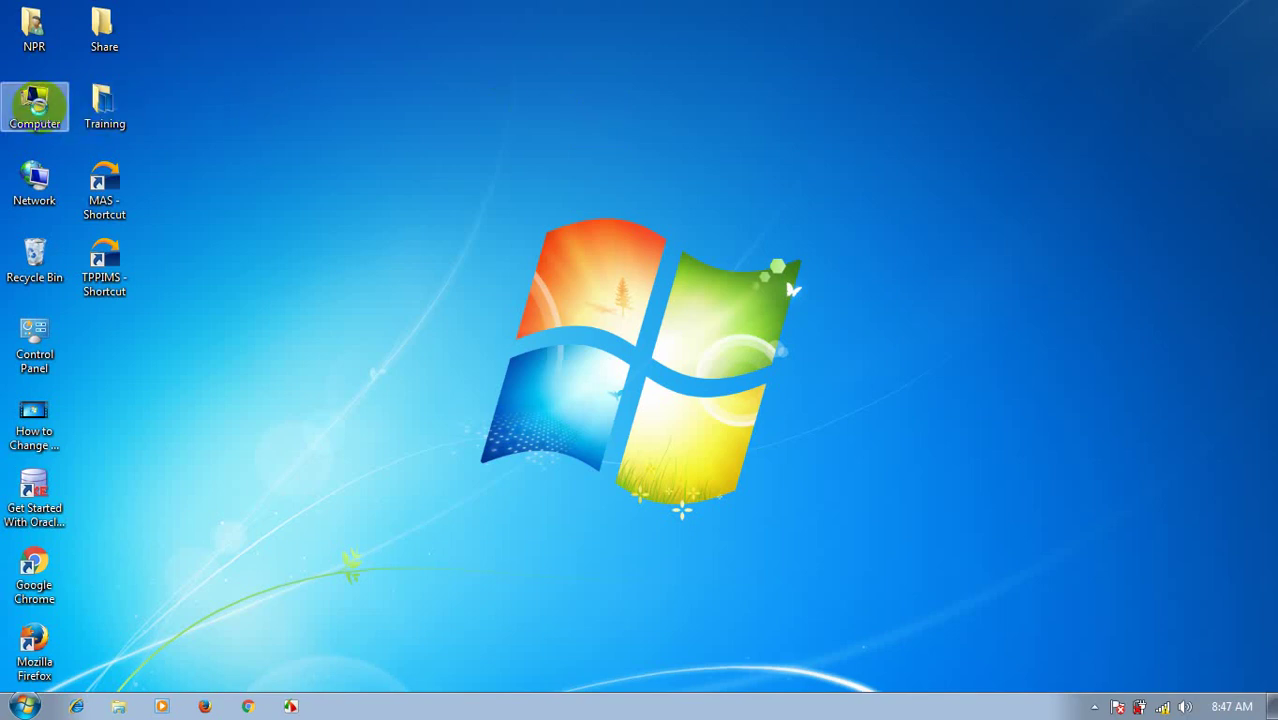
double_click(35, 106)
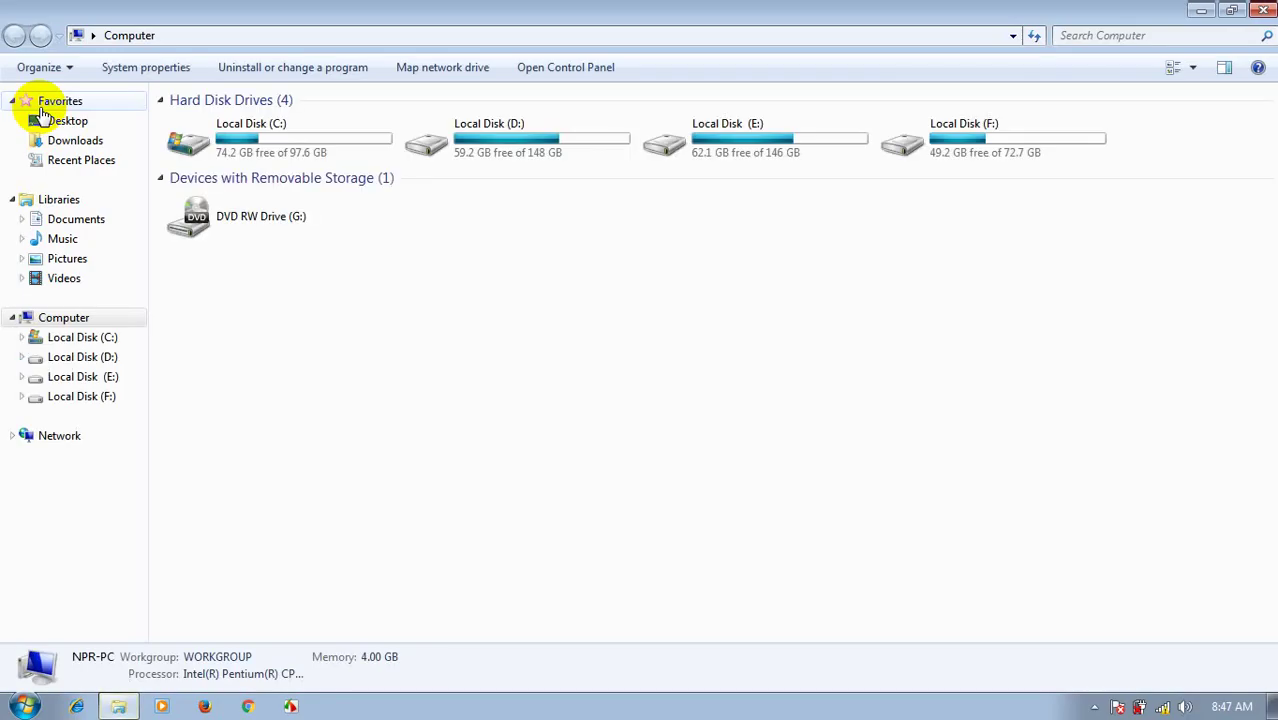
left_click(55, 443)
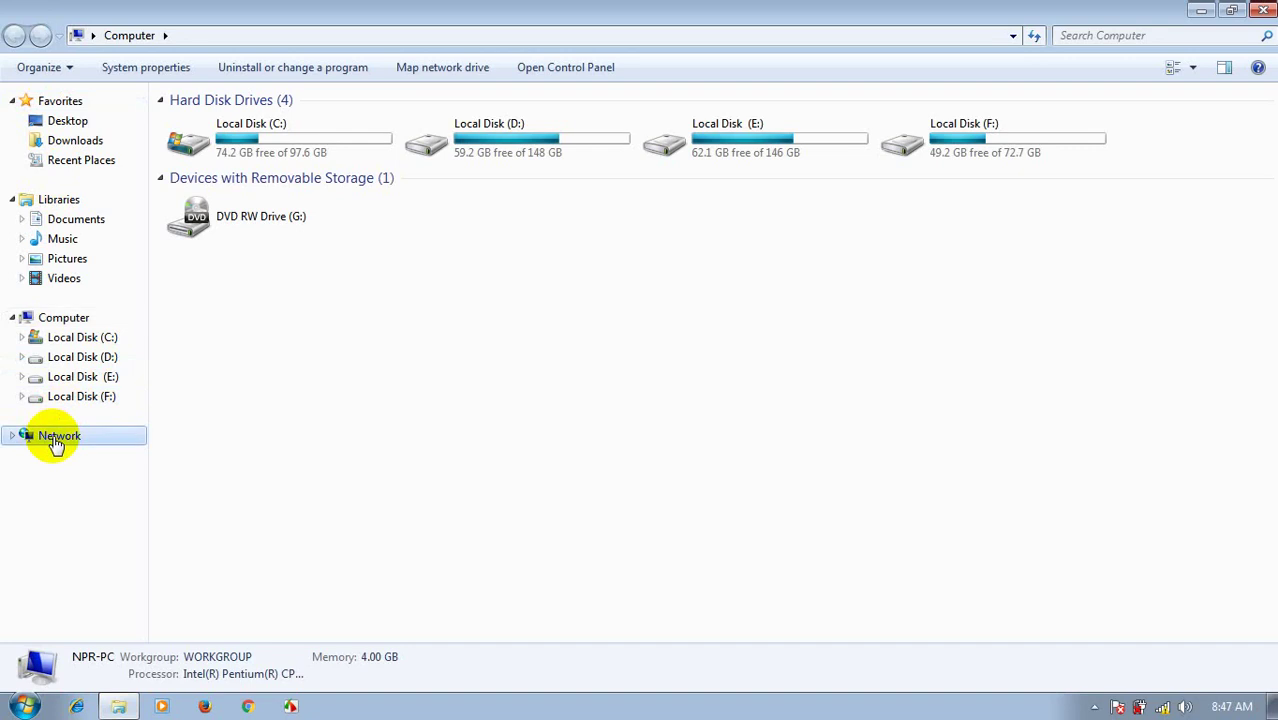